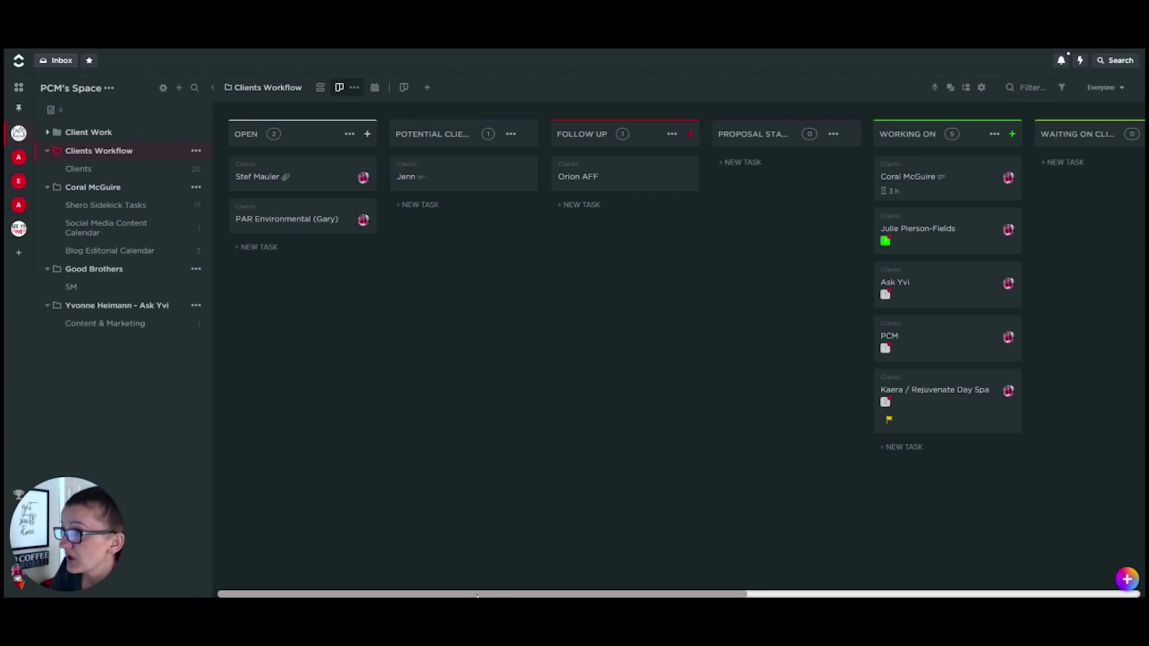
mouse_move(477, 595)
mouse_down()
mouse_move(654, 596)
mouse_move(473, 594)
mouse_up()
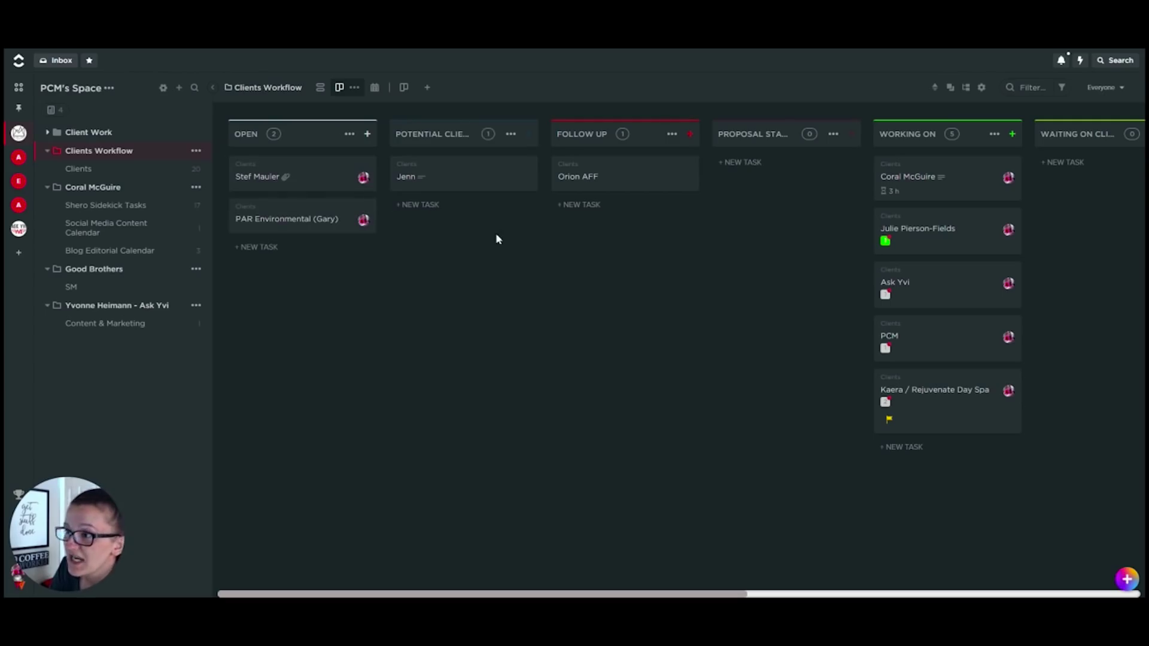
drag(532, 595, 860, 595)
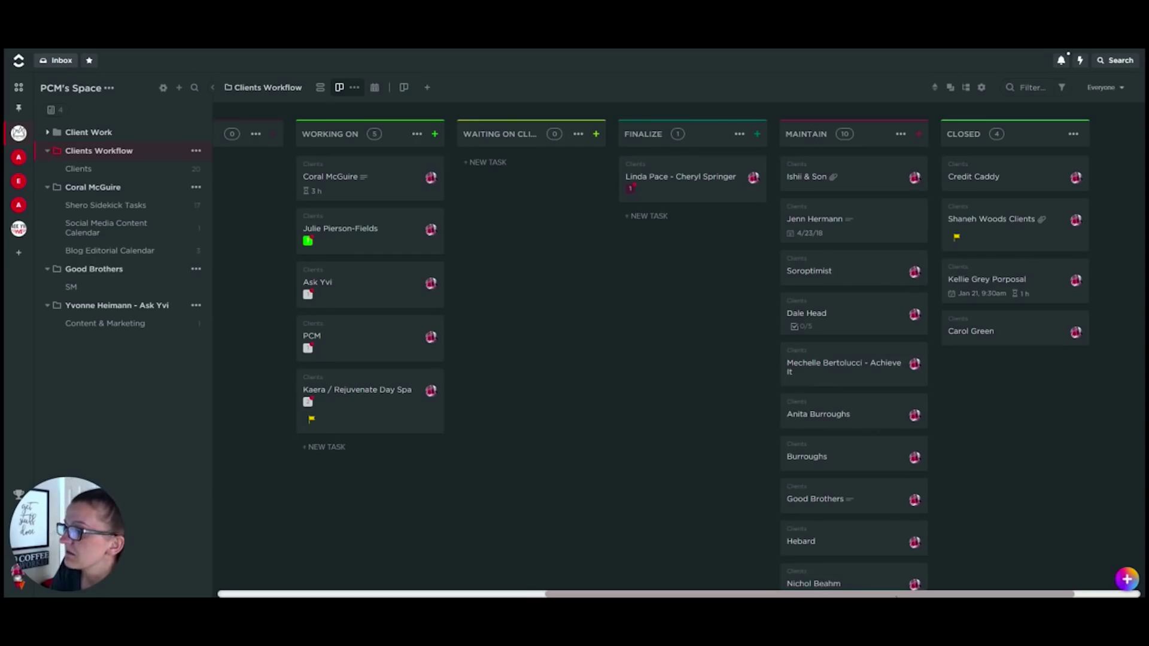
drag(896, 595, 942, 595)
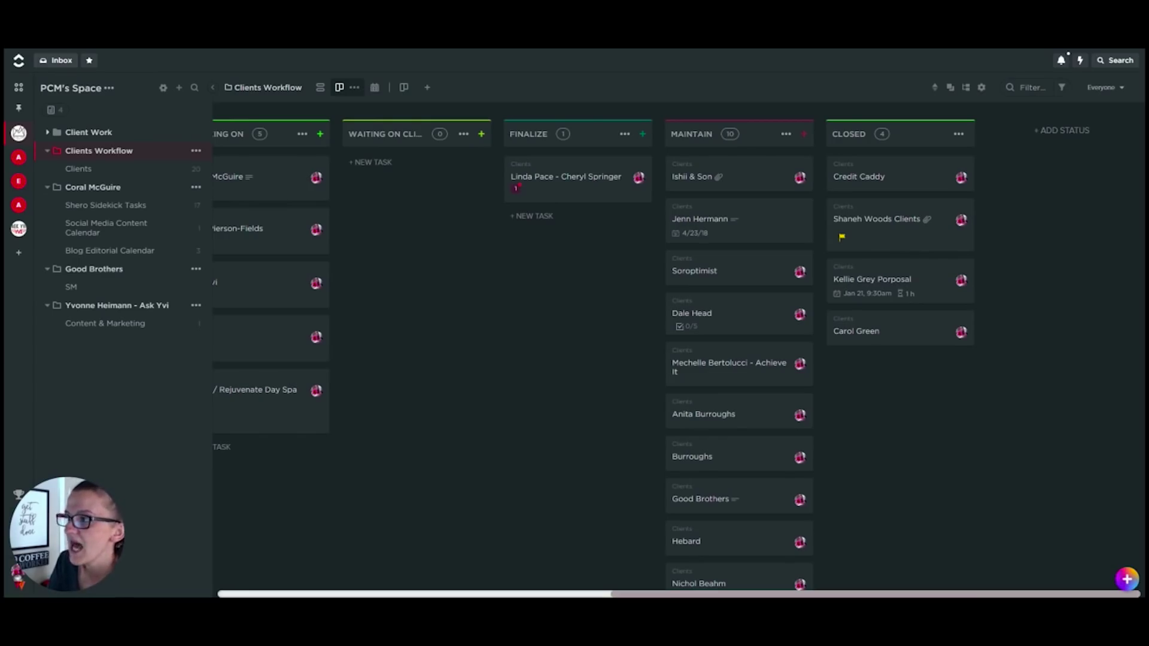
drag(853, 595, 456, 593)
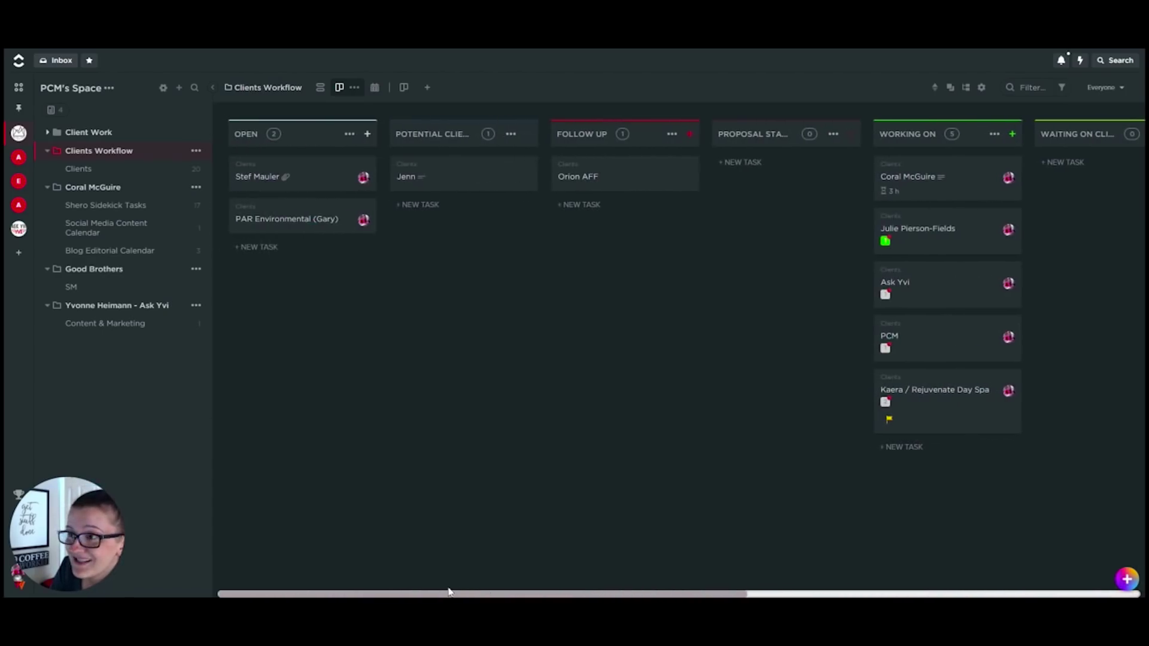
click(294, 219)
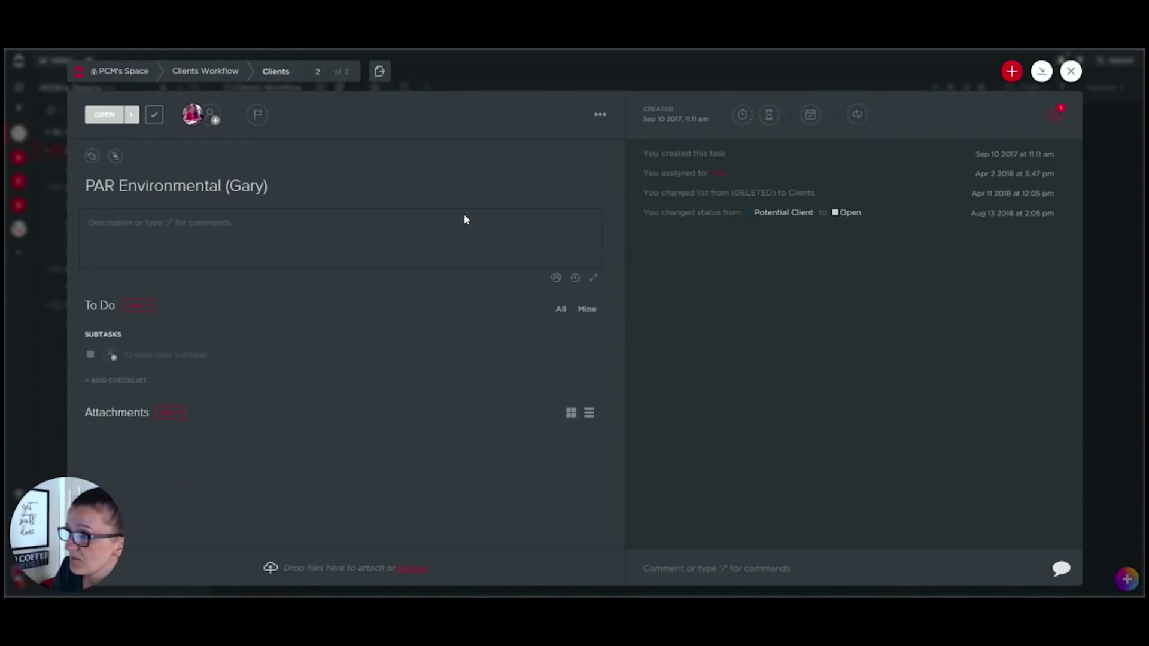
click(810, 115)
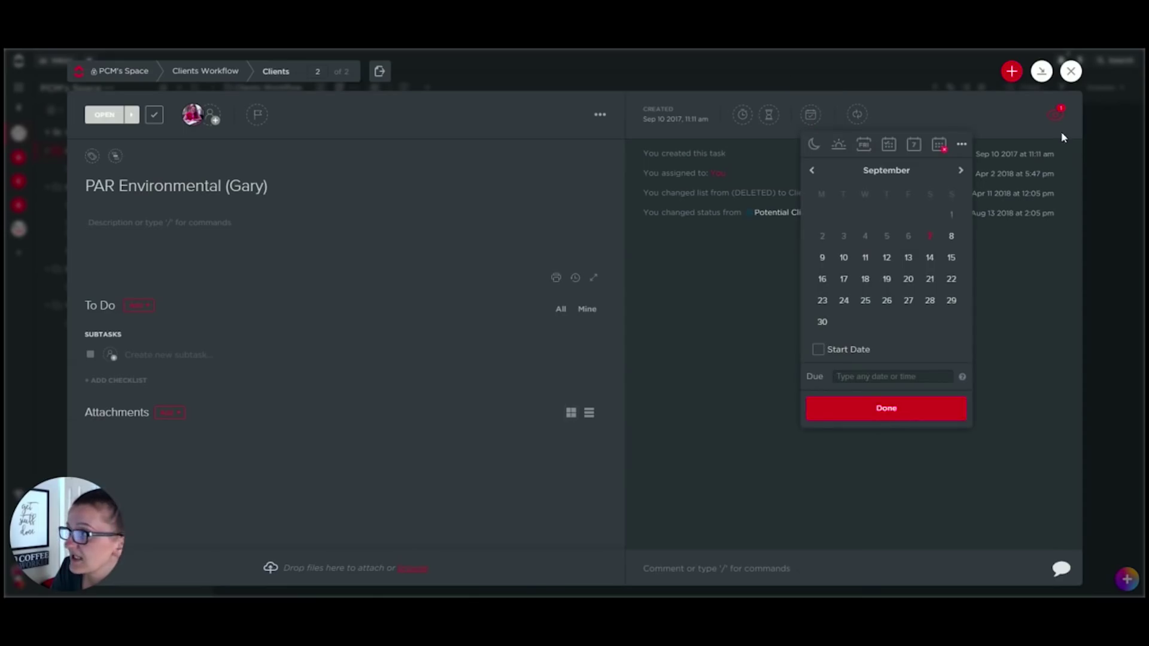
click(1072, 71)
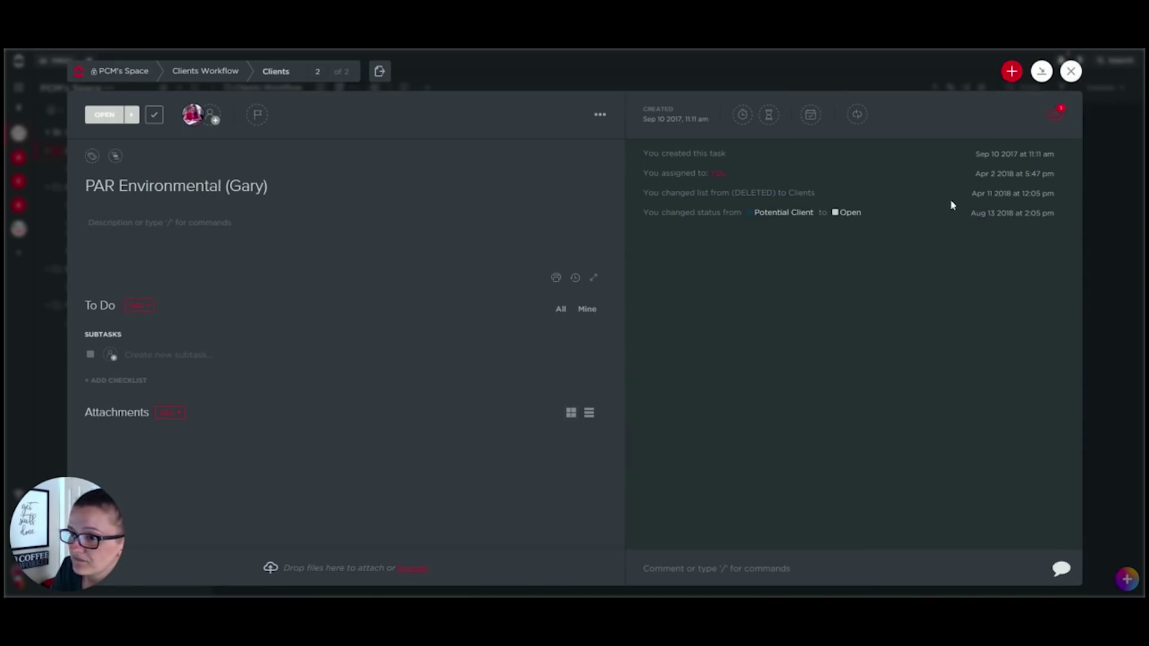
click(1070, 71)
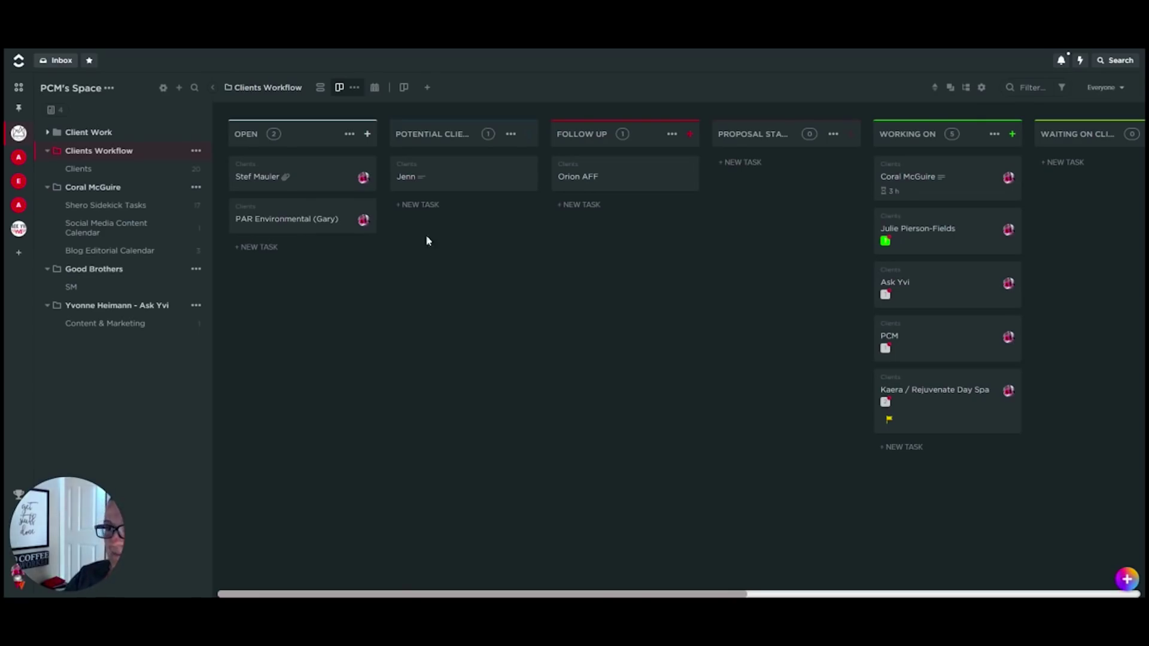
Browse the Clients Workflow tasks grouped by status, then switch to the September 2019 calendar
click(321, 91)
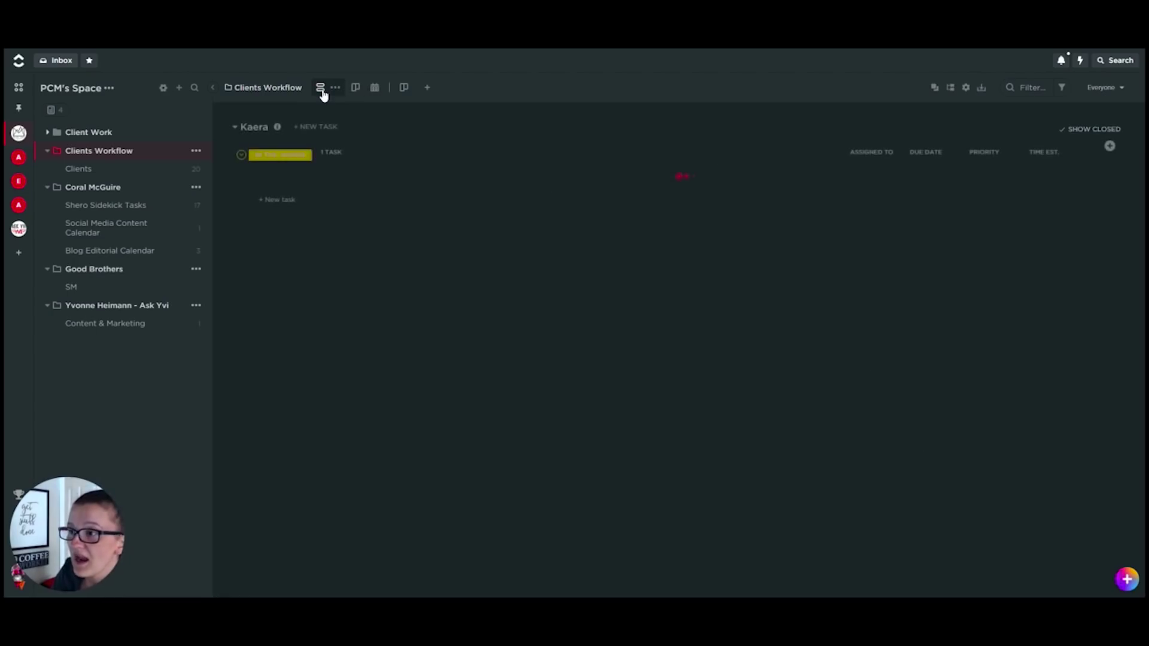
scroll(355, 334, down, 3)
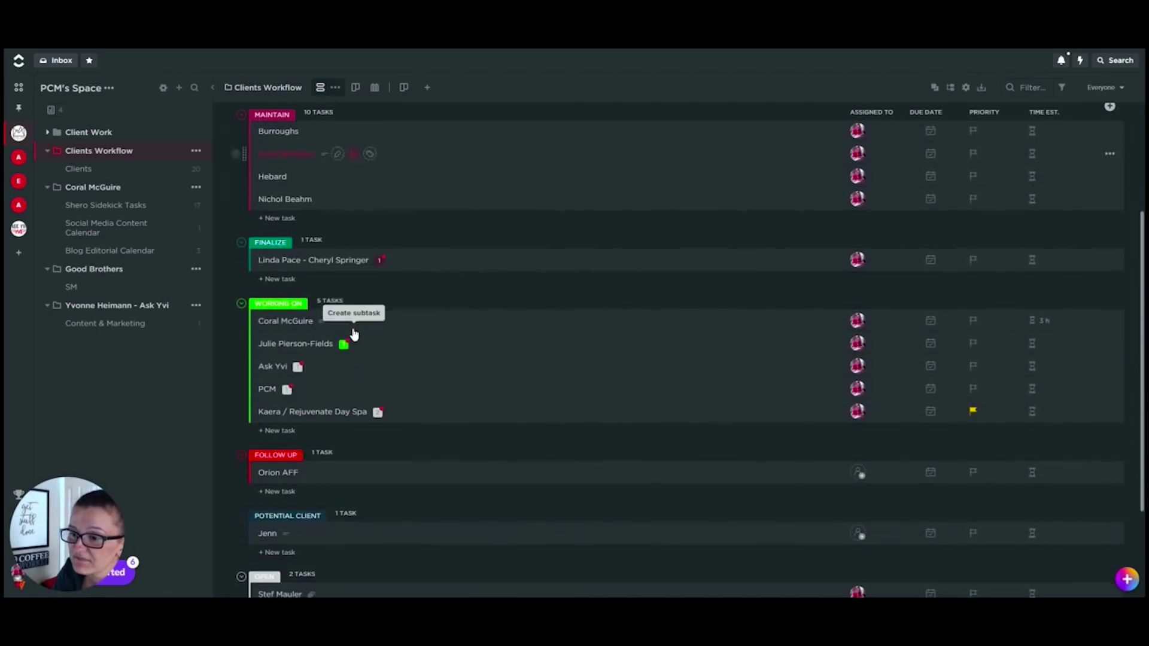
scroll(355, 334, down, 2)
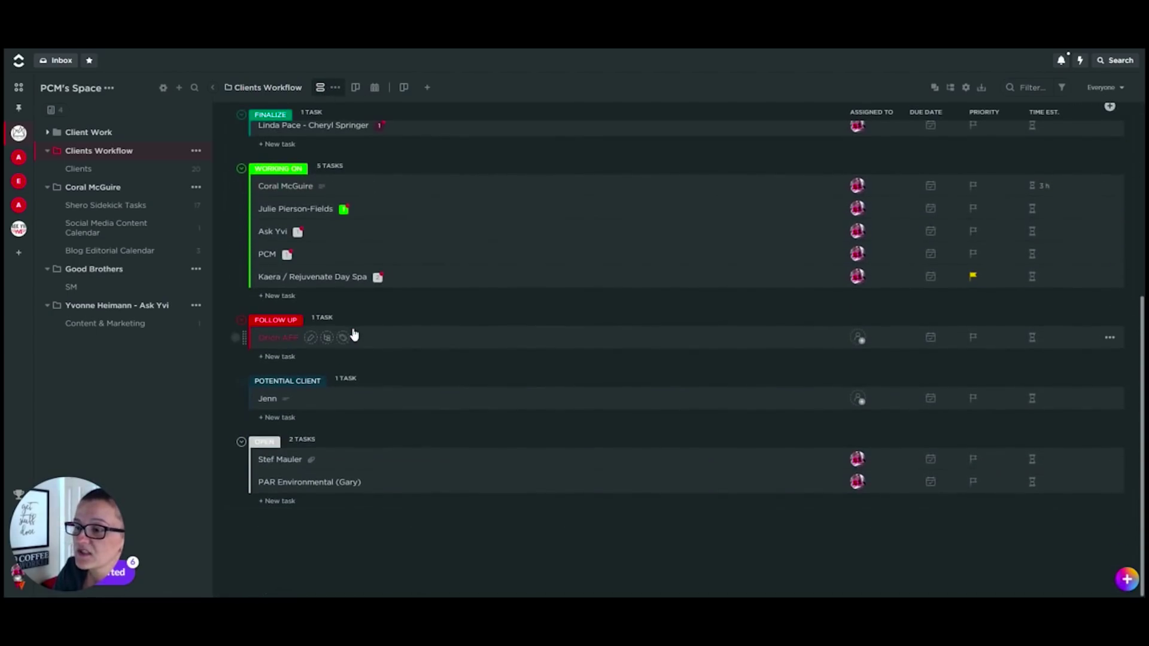
scroll(441, 317, up, 5)
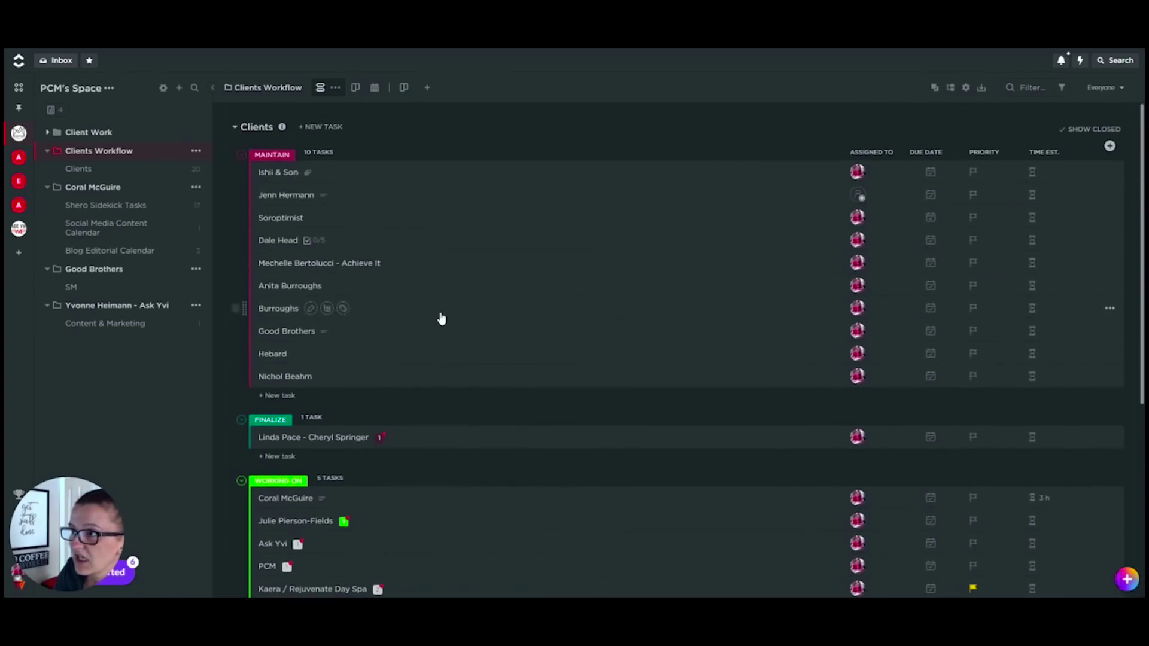
click(375, 89)
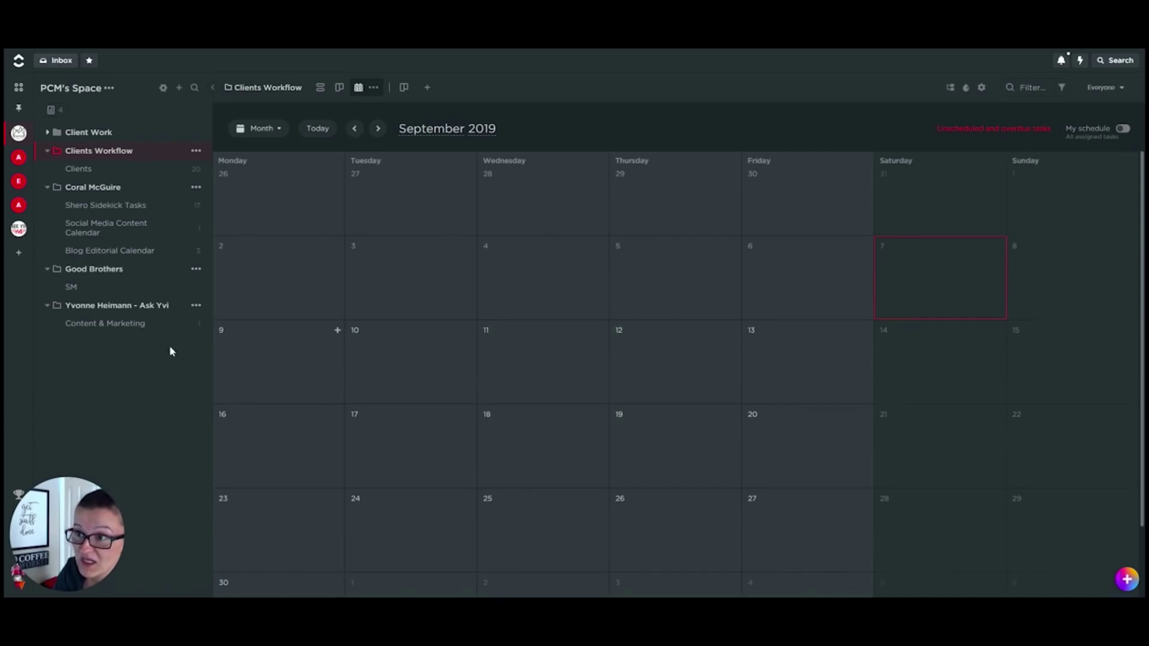
click(84, 256)
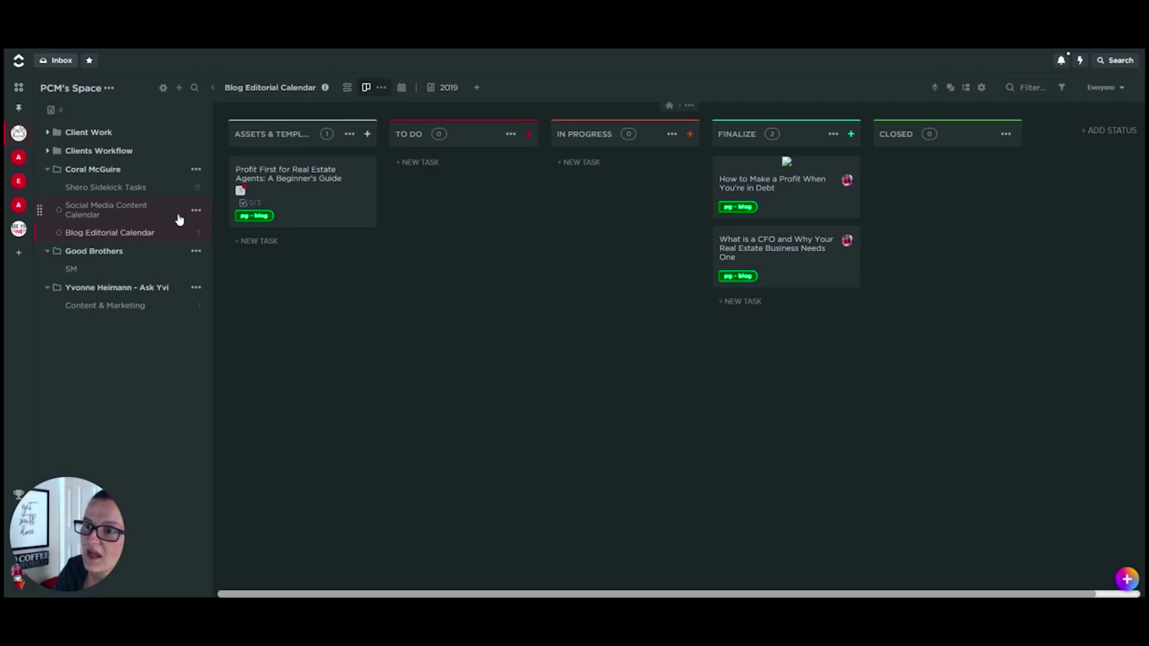
View the Social Media Content Calendar as a board, then open the Content & Marketing board
click(106, 214)
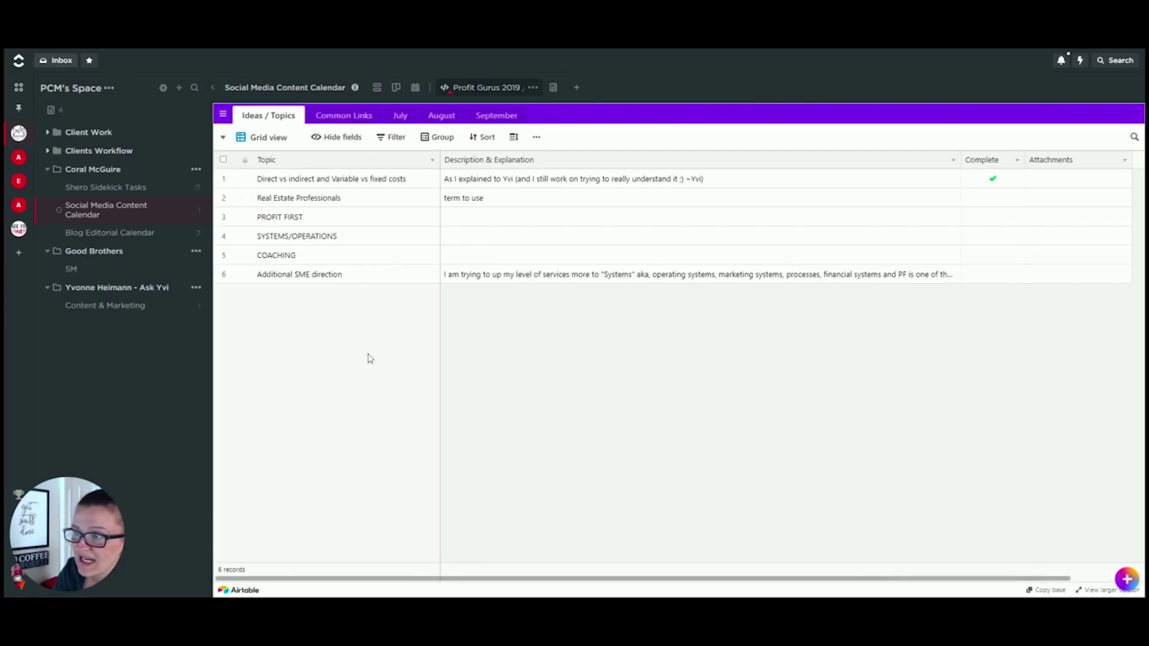
click(397, 88)
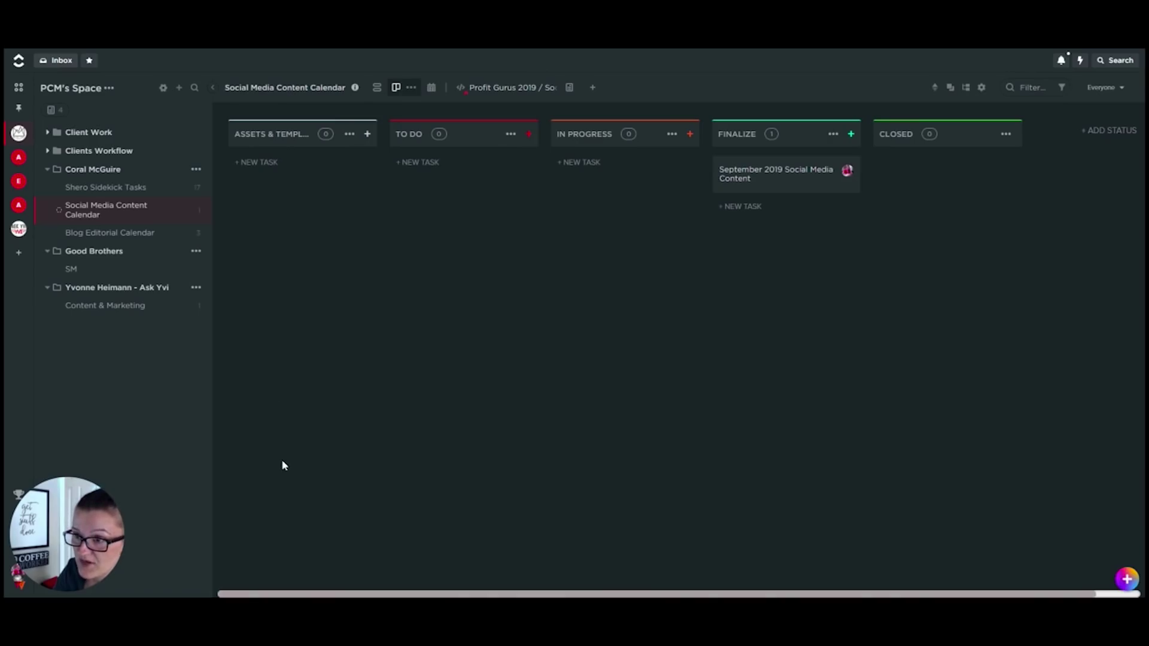
click(90, 307)
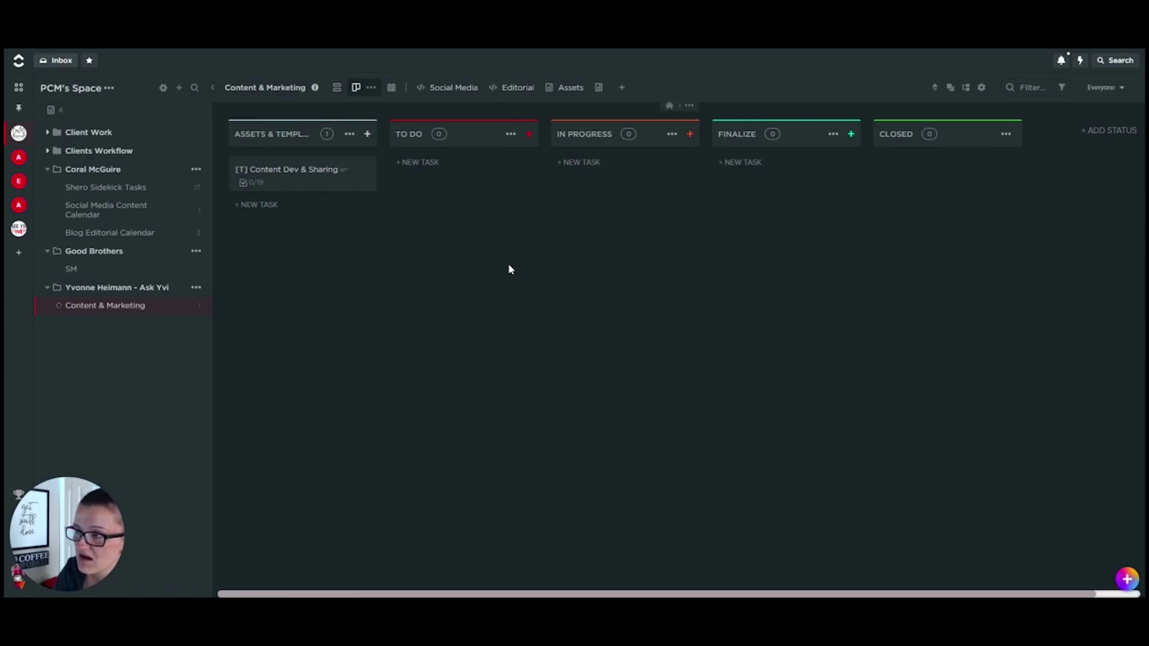
Open the Social Media Airtable embed and step through its May, June and July tables
click(445, 91)
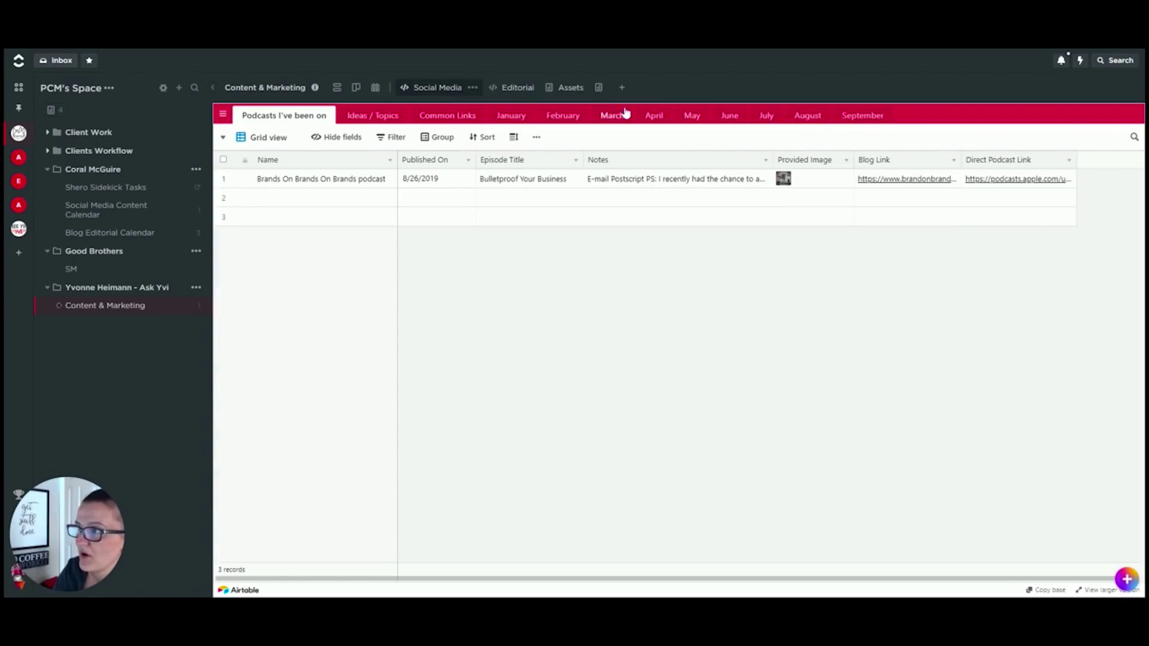
click(694, 117)
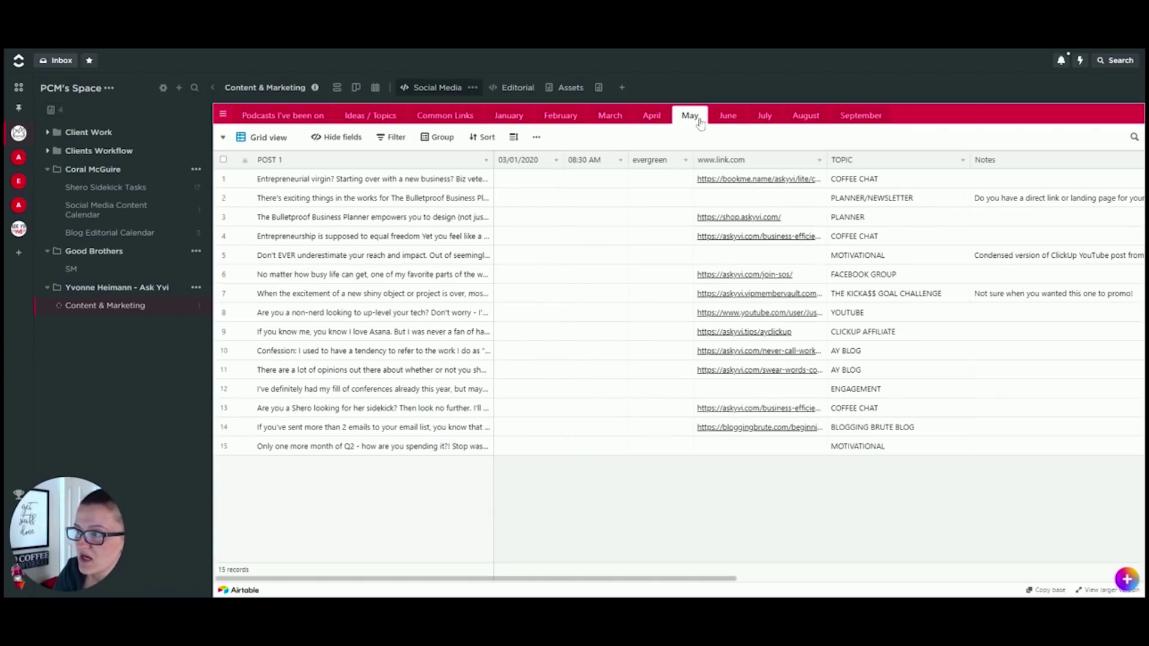
click(730, 119)
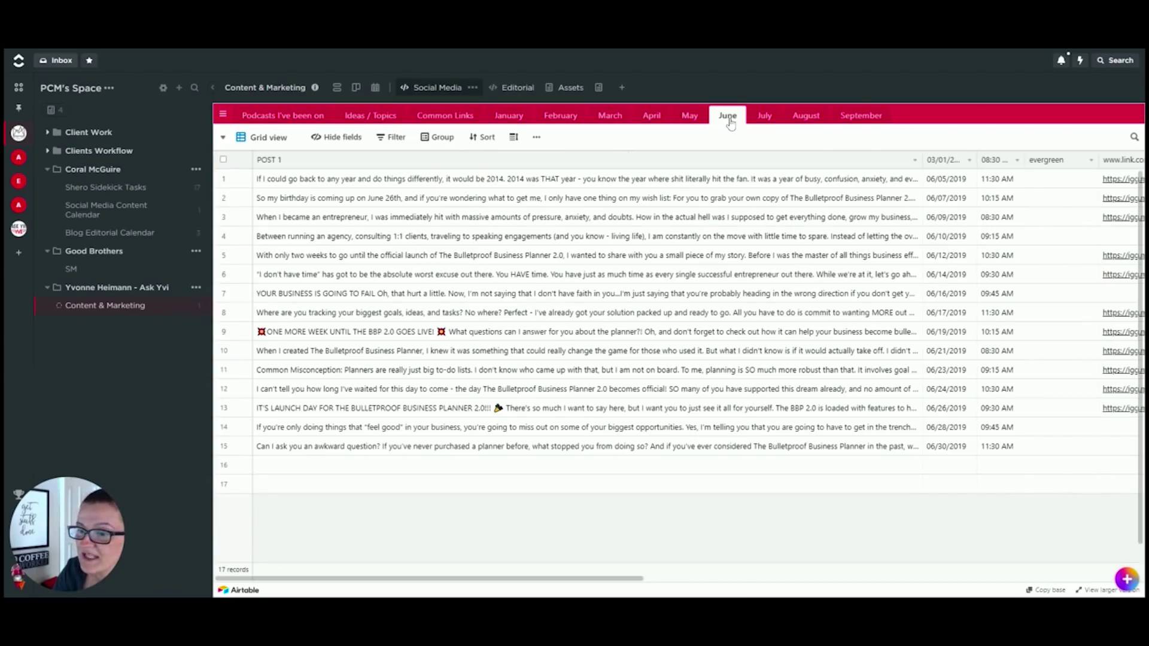
click(768, 122)
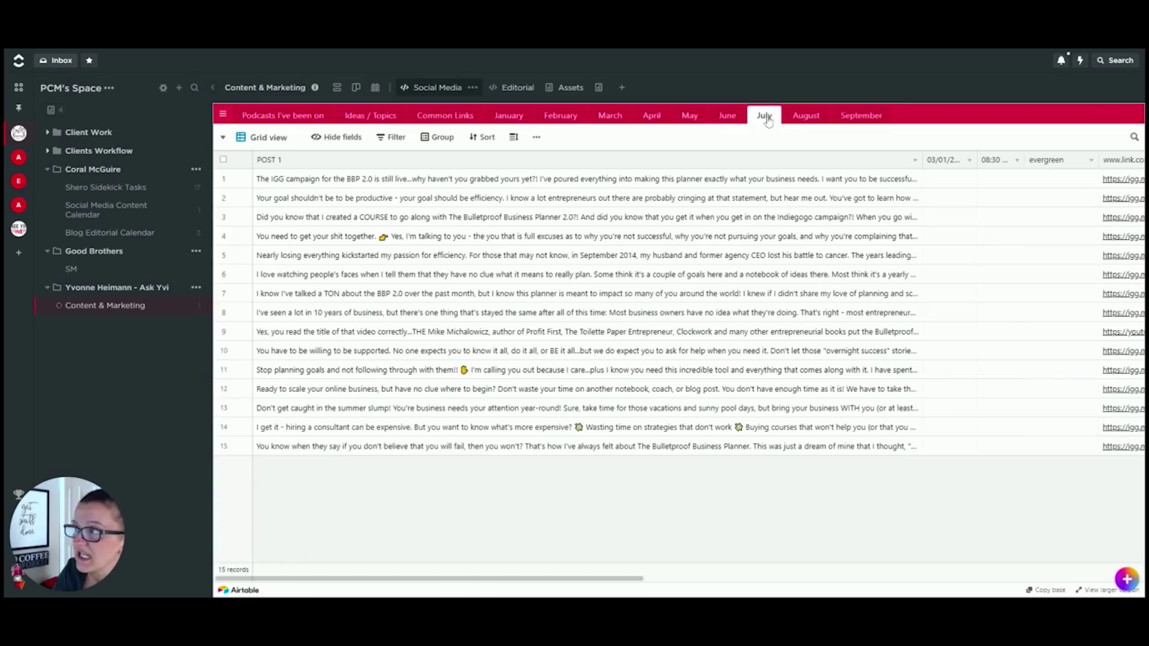
Open the Editorial Airtable embed and browse Listicles, Guest Blogger, Podcast Appearances, then Pinterest
click(512, 91)
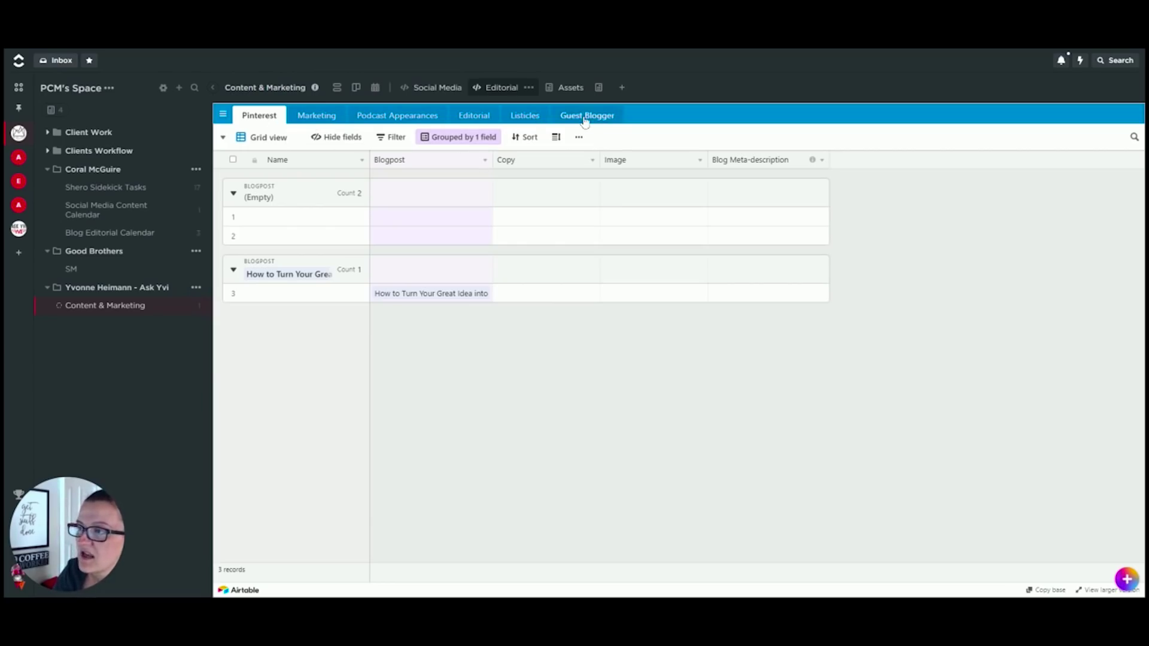
click(525, 115)
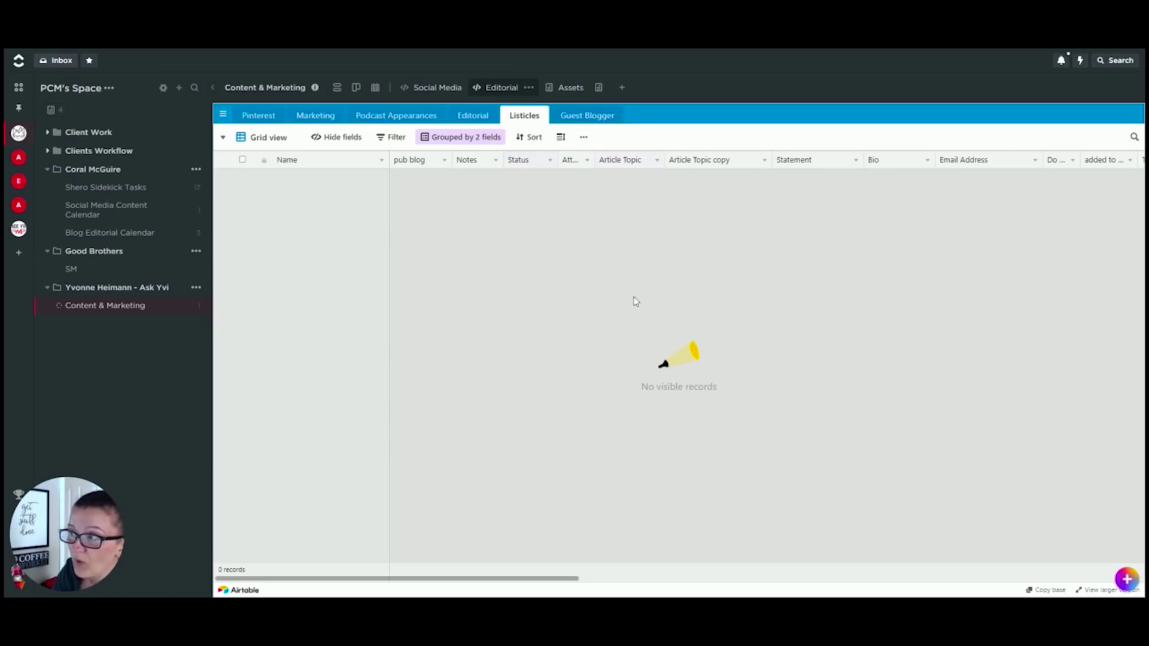
click(575, 116)
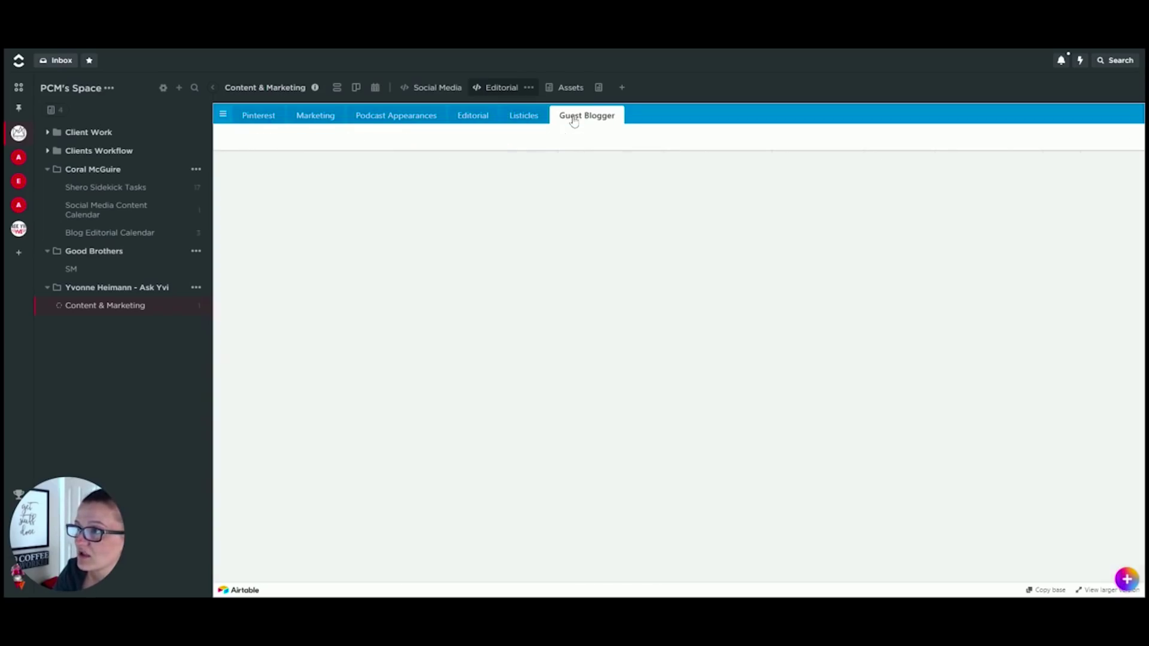
click(393, 117)
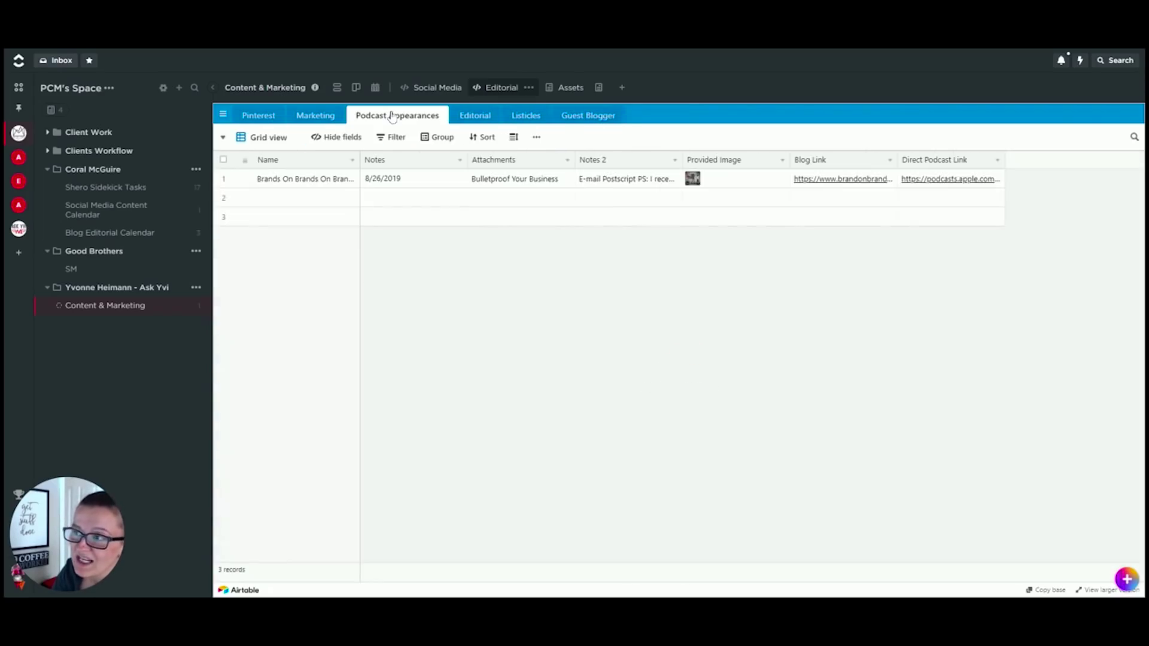
click(271, 116)
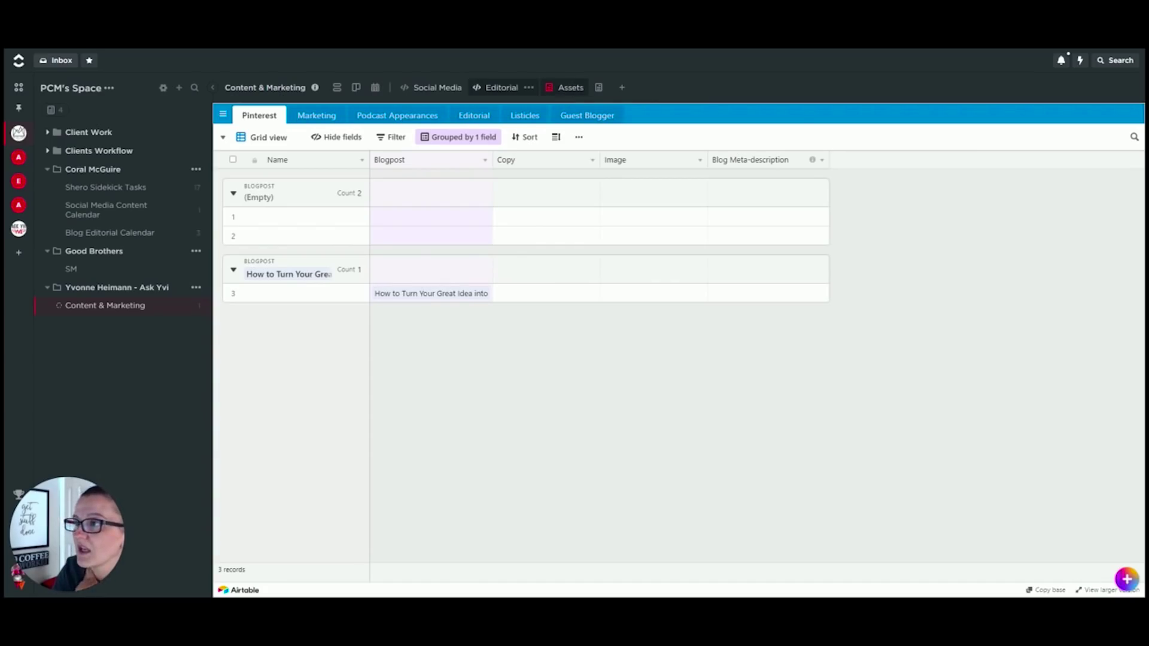
Add a Blank Page Doc view to Content & Marketing, then bring up PCM's Space add-view choices
click(564, 91)
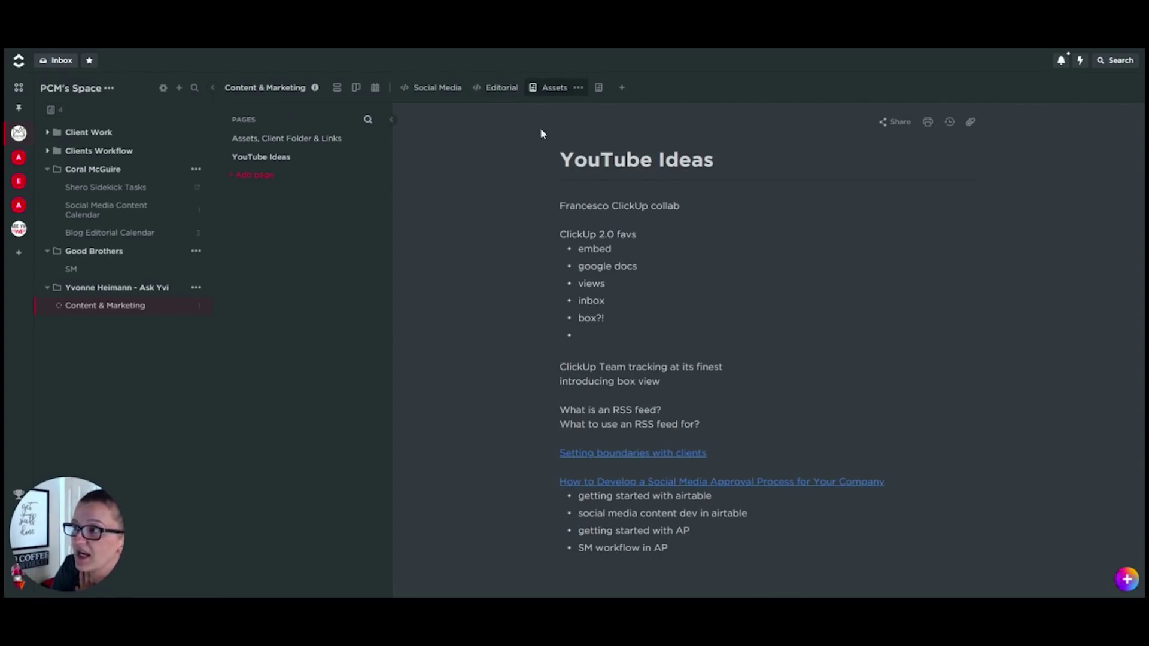
click(625, 94)
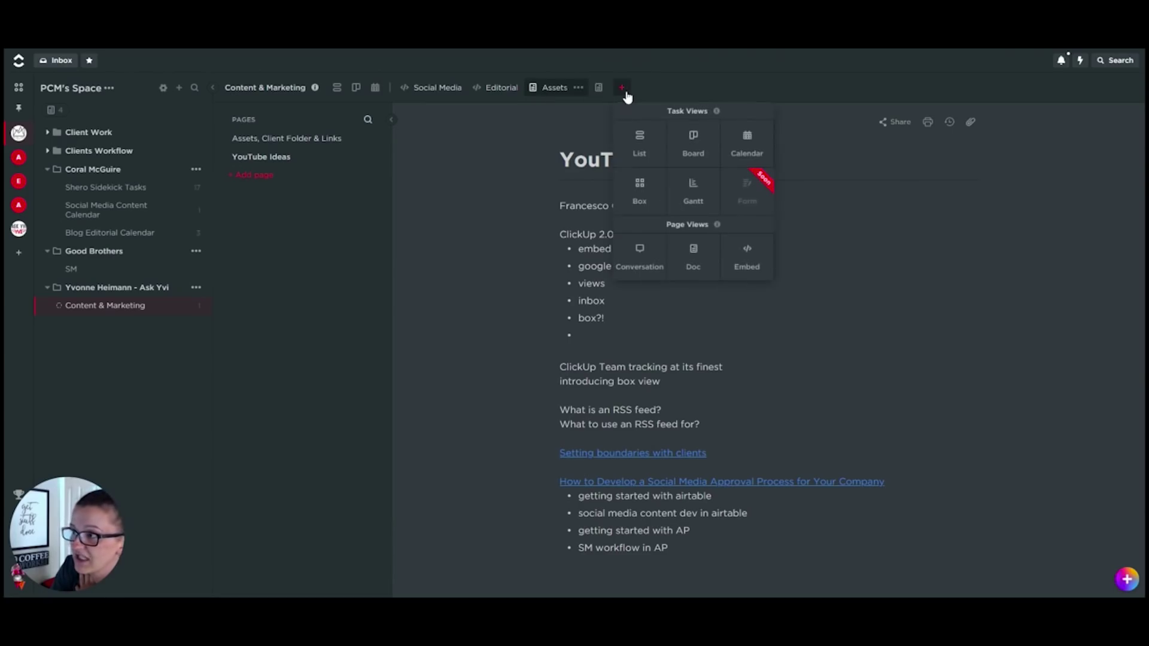
click(697, 257)
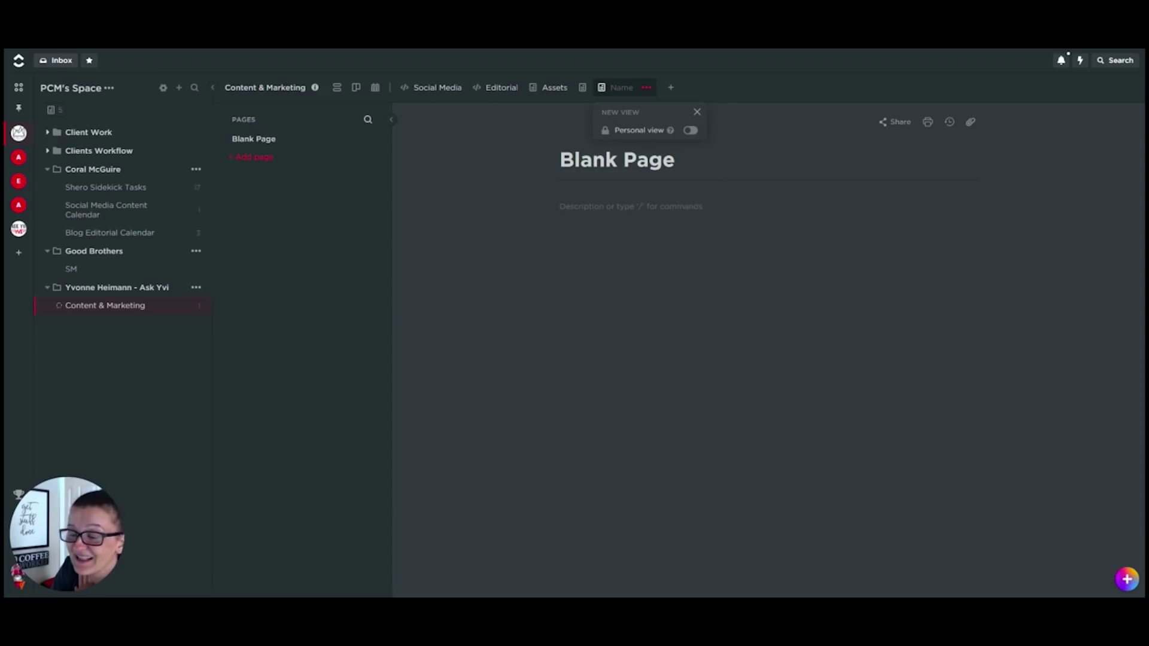
click(496, 184)
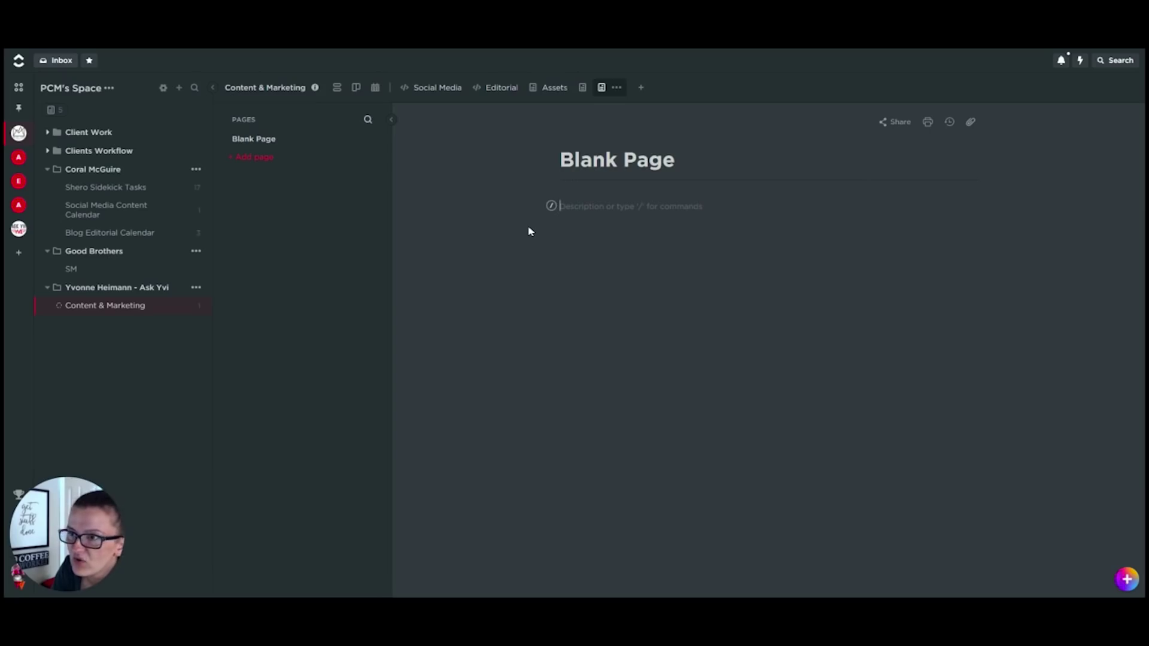
click(91, 94)
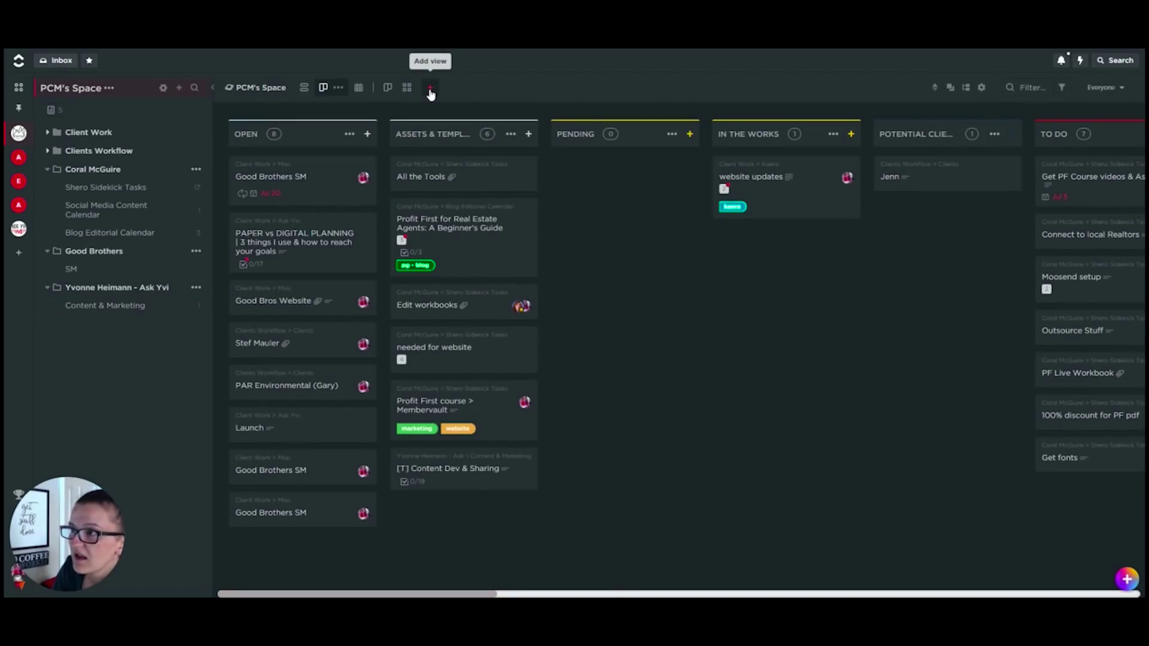
click(430, 90)
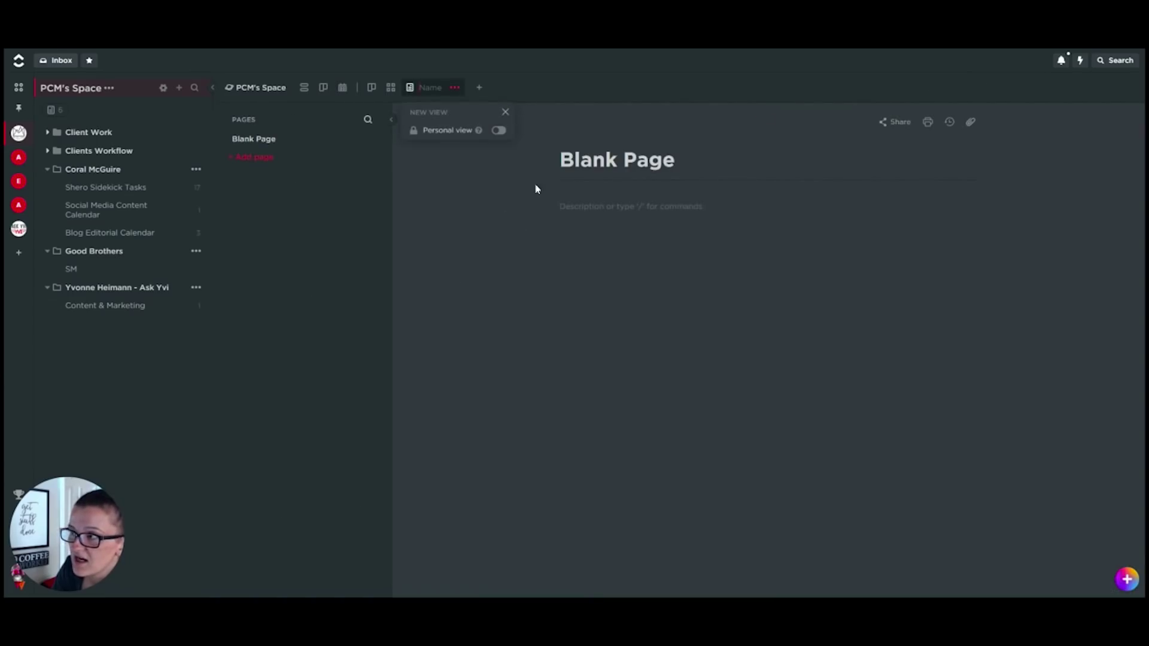
Replace the Blank Page title with SOP
drag(676, 161, 551, 168)
key(Return)
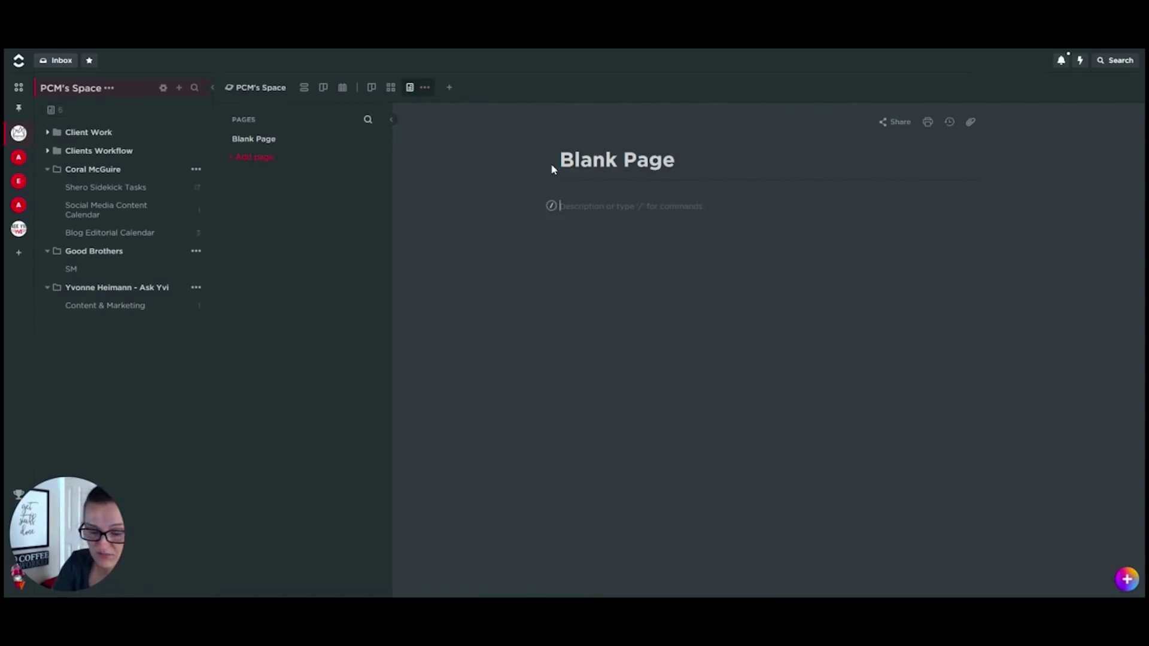
text(soP)
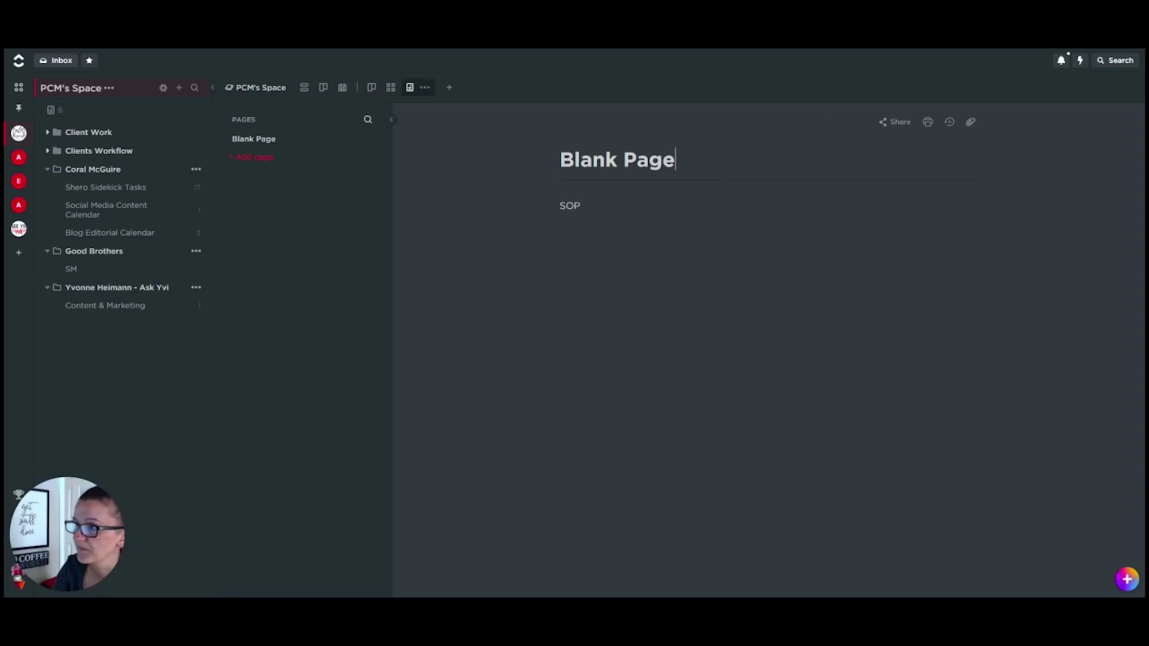
drag(676, 160, 548, 175)
key(Return)
text(SOP)
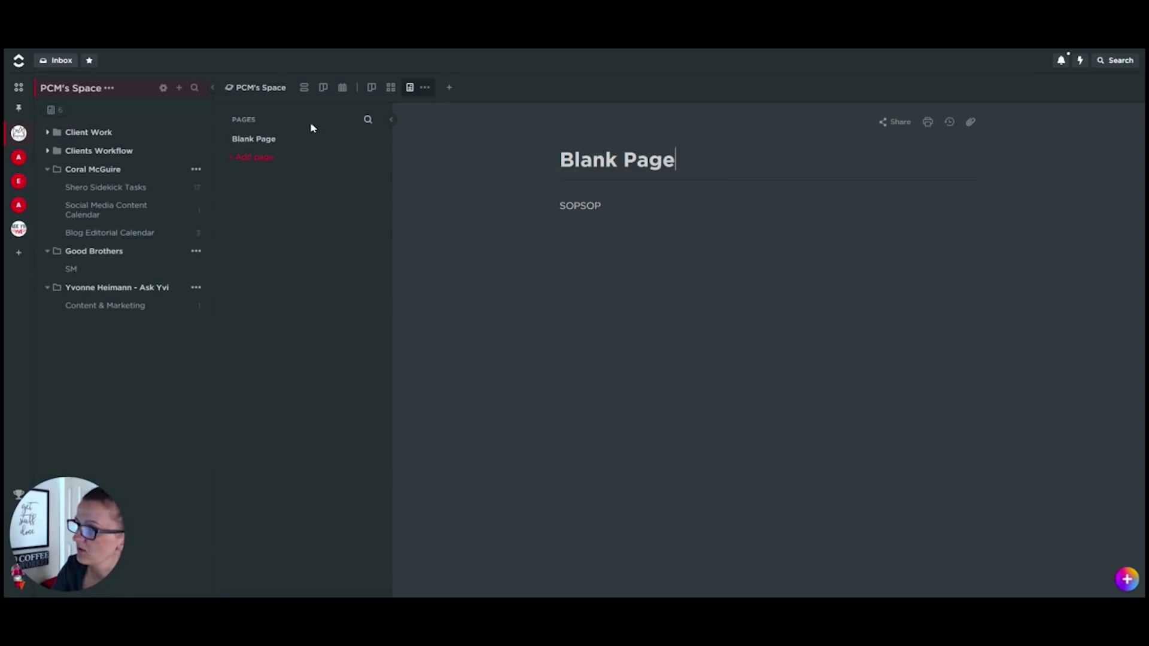
key(Up)
key(BackSpace)
key(BackSpace)
key(BackSpace)
key(BackSpace)
key(BackSpace)
key(BackSpace)
key(BackSpace)
key(BackSpace)
key(BackSpace)
key(BackSpace)
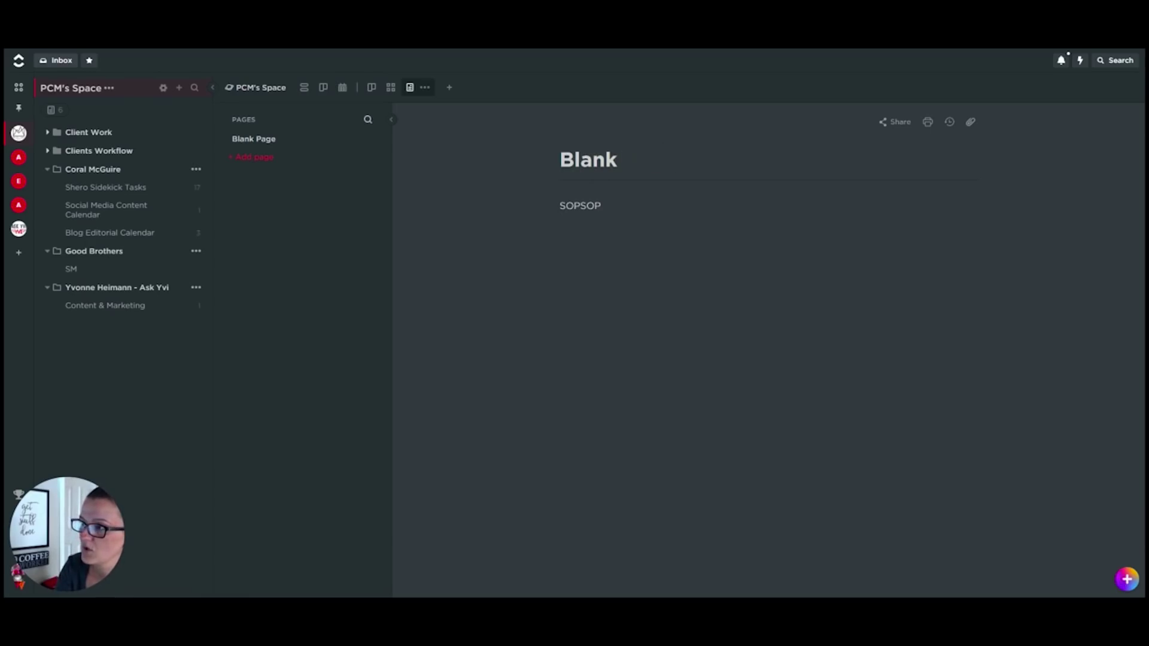
text(SOP)
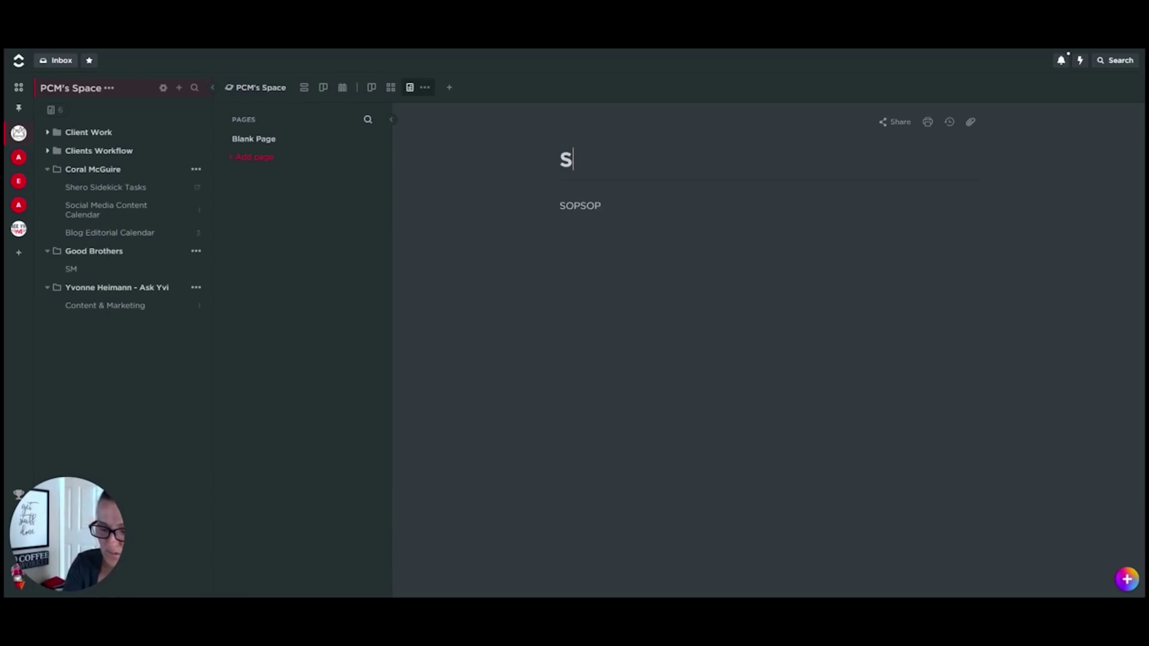
Delete the stray SOPSOP body text and write the line 'all the rule'
key(Down)
key(shift+Left)
key(shift+Left)
key(shift+Home)
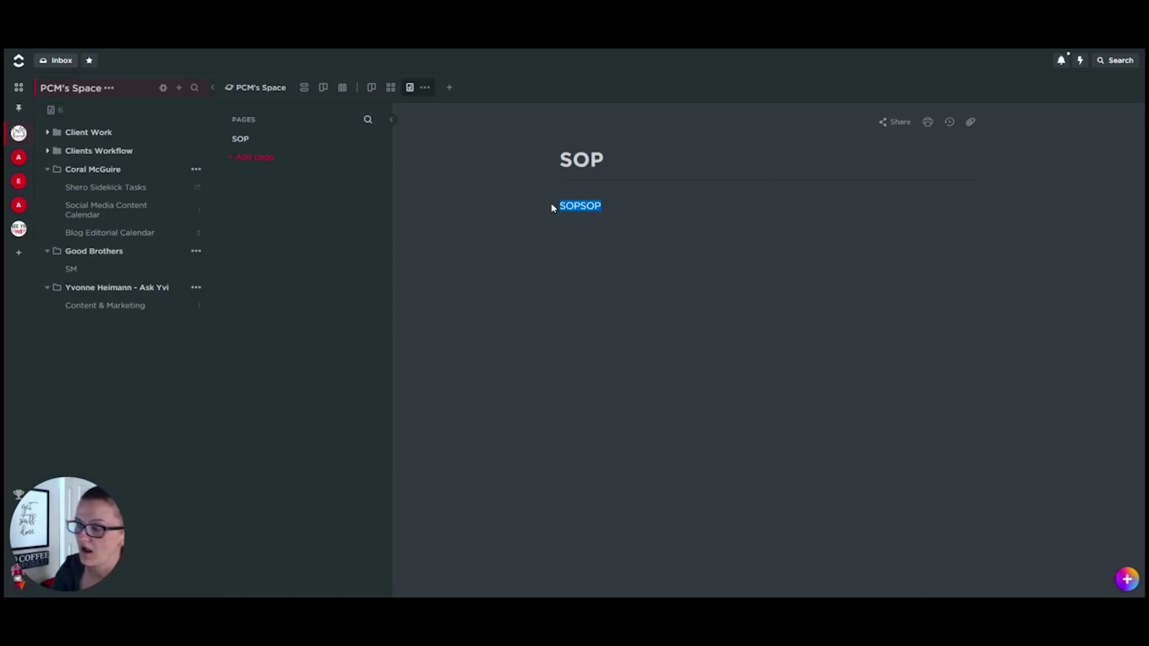
key(BackSpace)
text(all the)
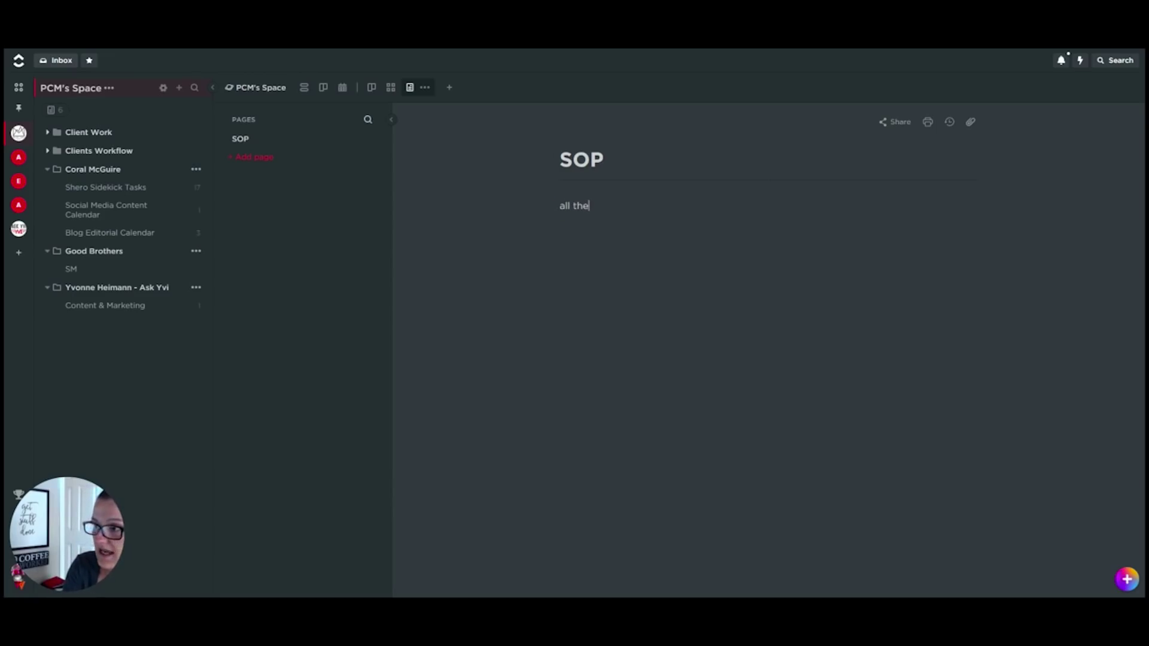
text( rule)
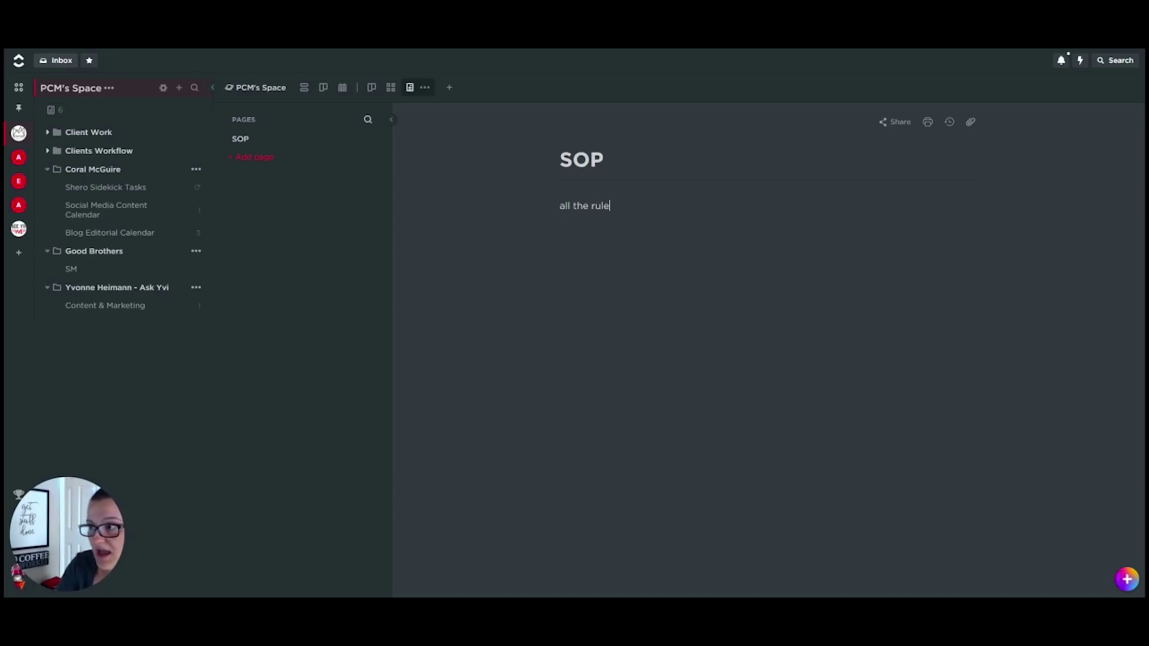
key(Return)
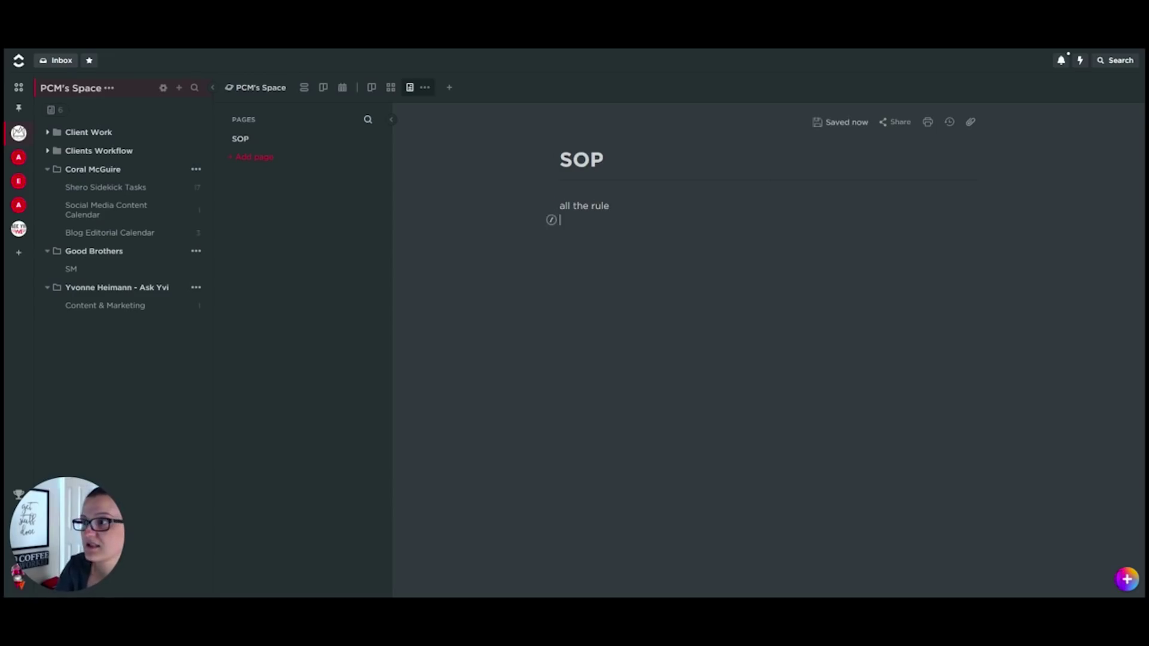
Close the space's DOCS dropdown to return to the SOP page
click(54, 111)
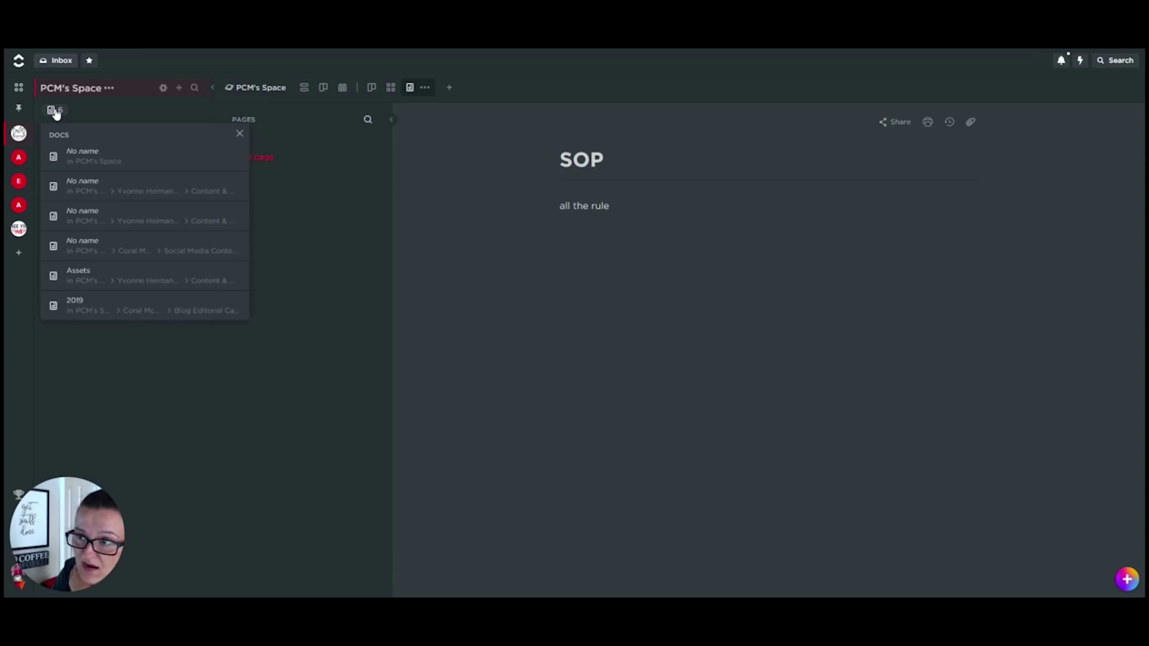
click(54, 110)
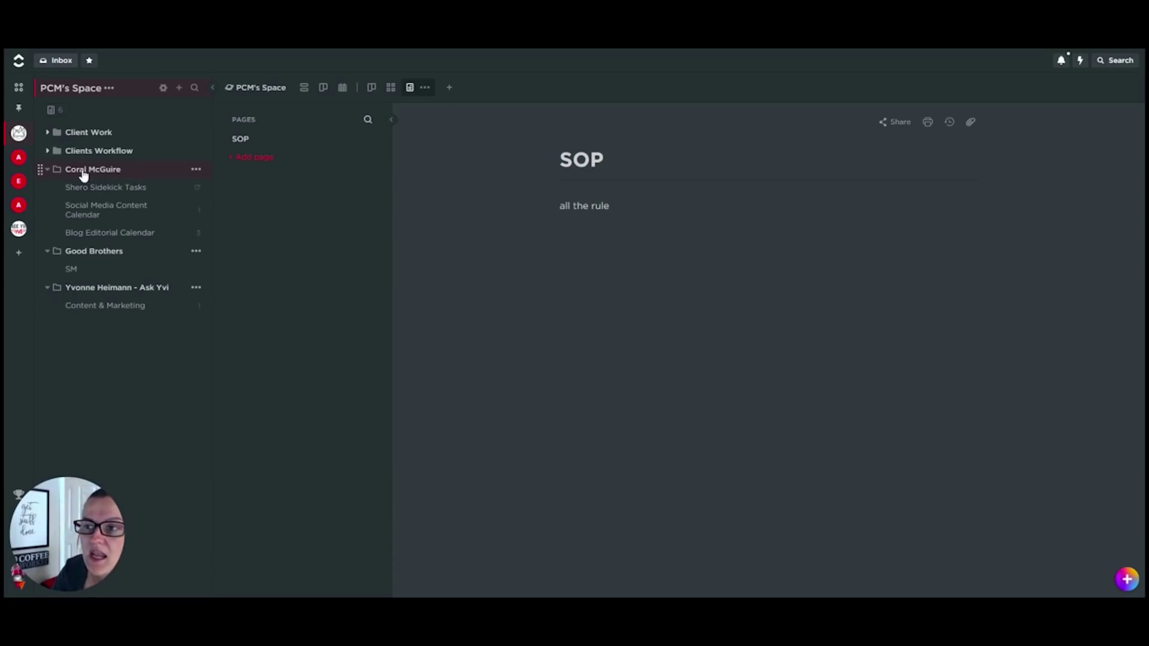
Dismiss a client folder's options menu, open the Ask Yvi board and its add-view choices
click(197, 170)
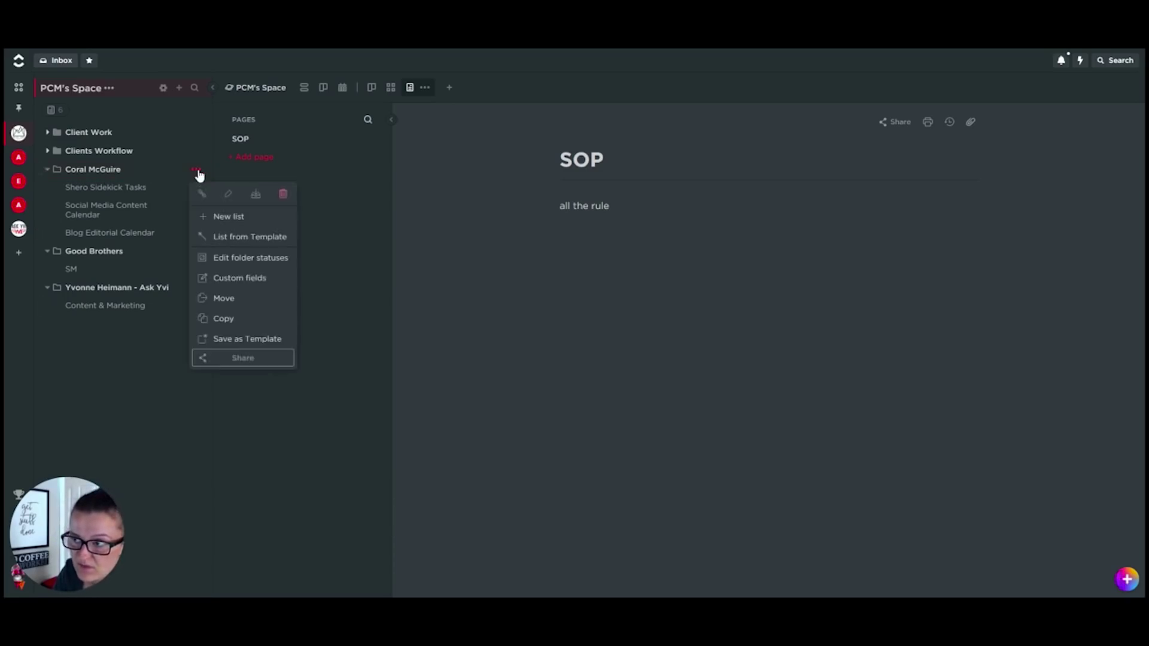
click(119, 293)
click(119, 293)
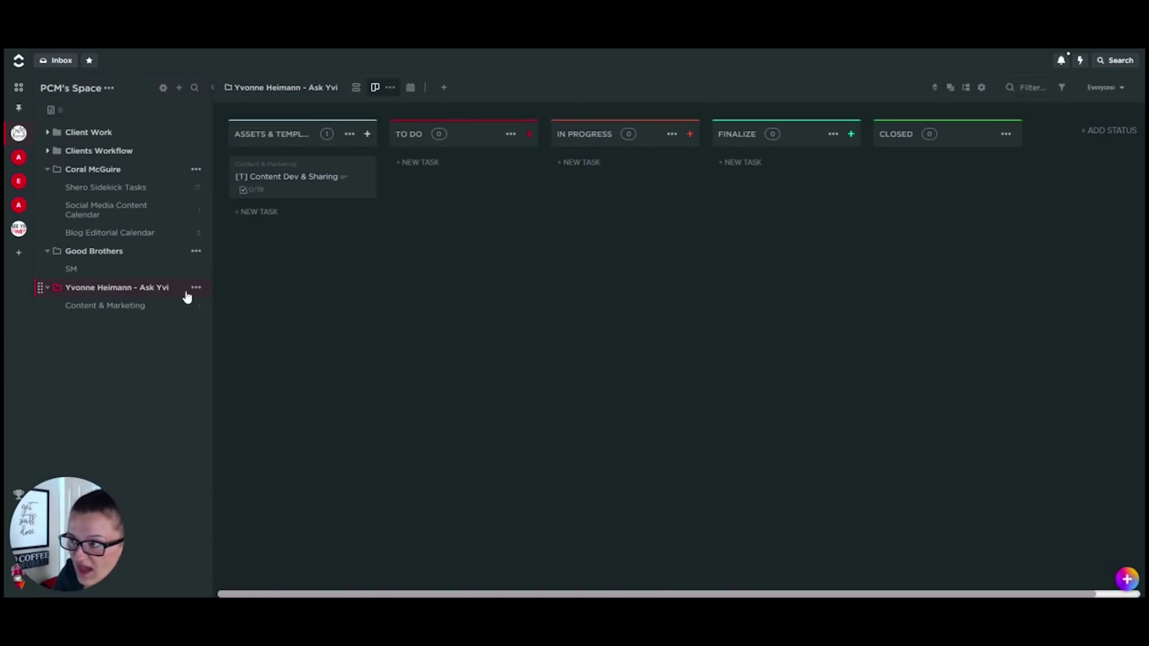
click(446, 90)
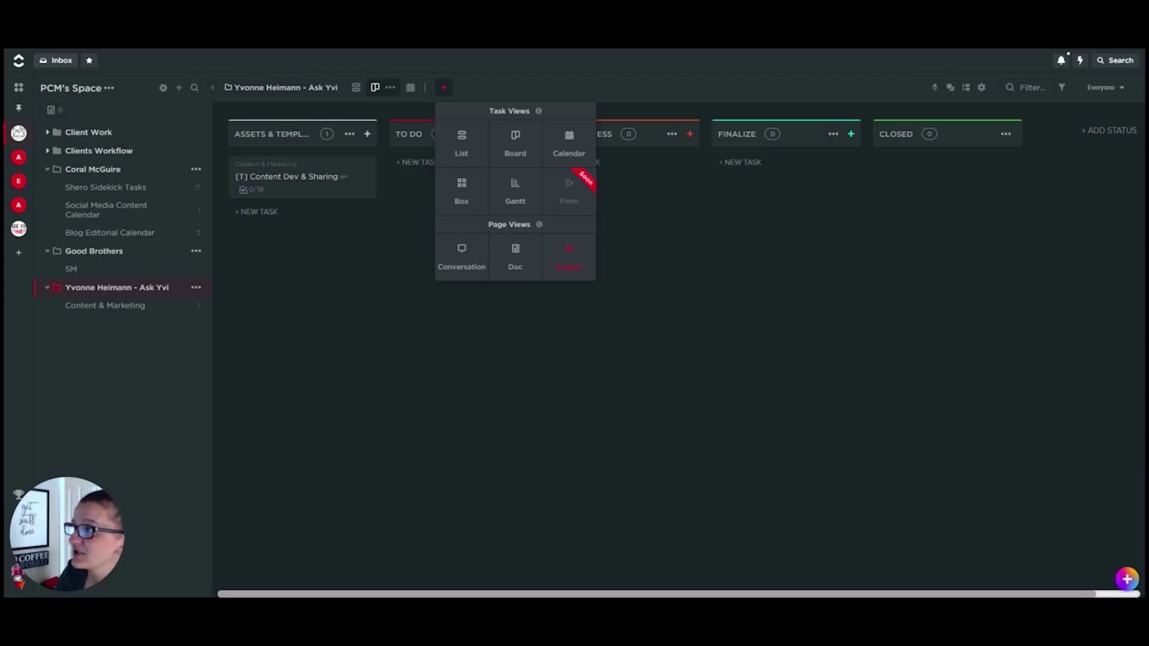
Open the Embed page view setup dialog, review it, and close it without adding
click(569, 257)
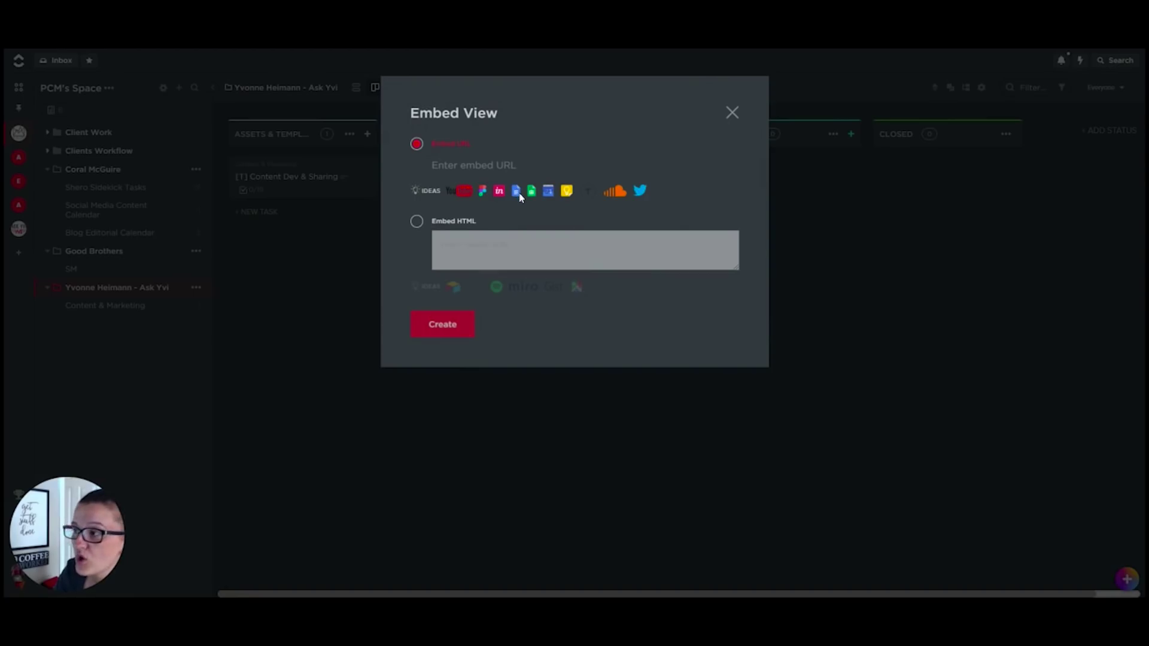
click(732, 114)
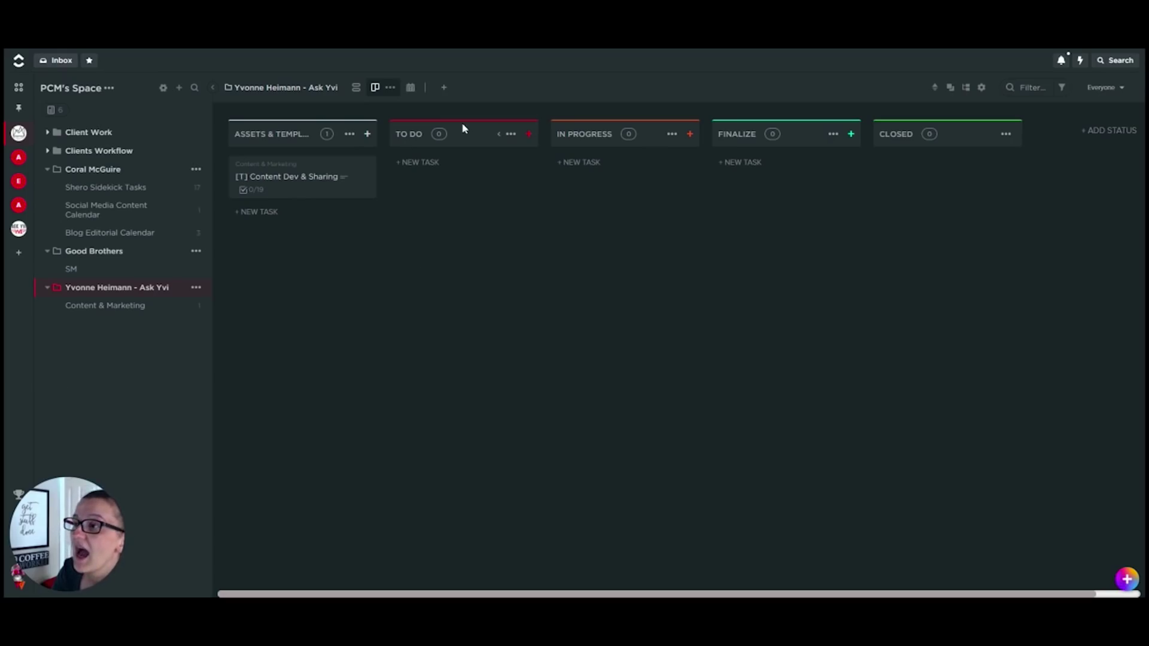
Give the Ask Yvi folder a Box workload view, then switch to the space-wide PCM's Space board
click(443, 90)
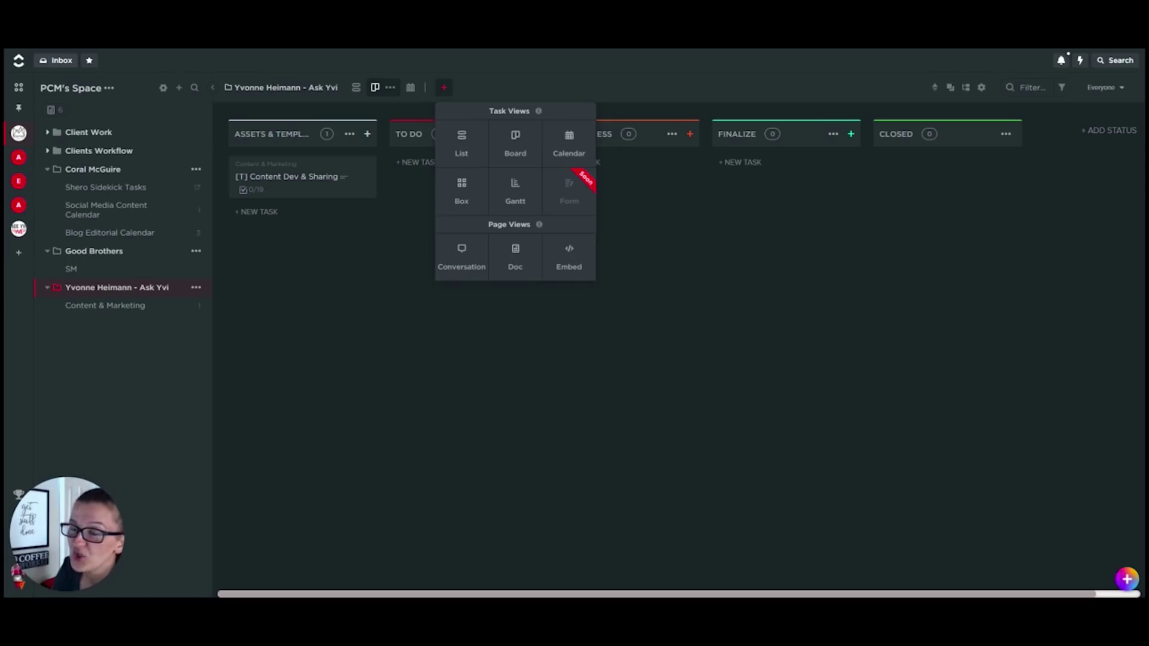
click(461, 190)
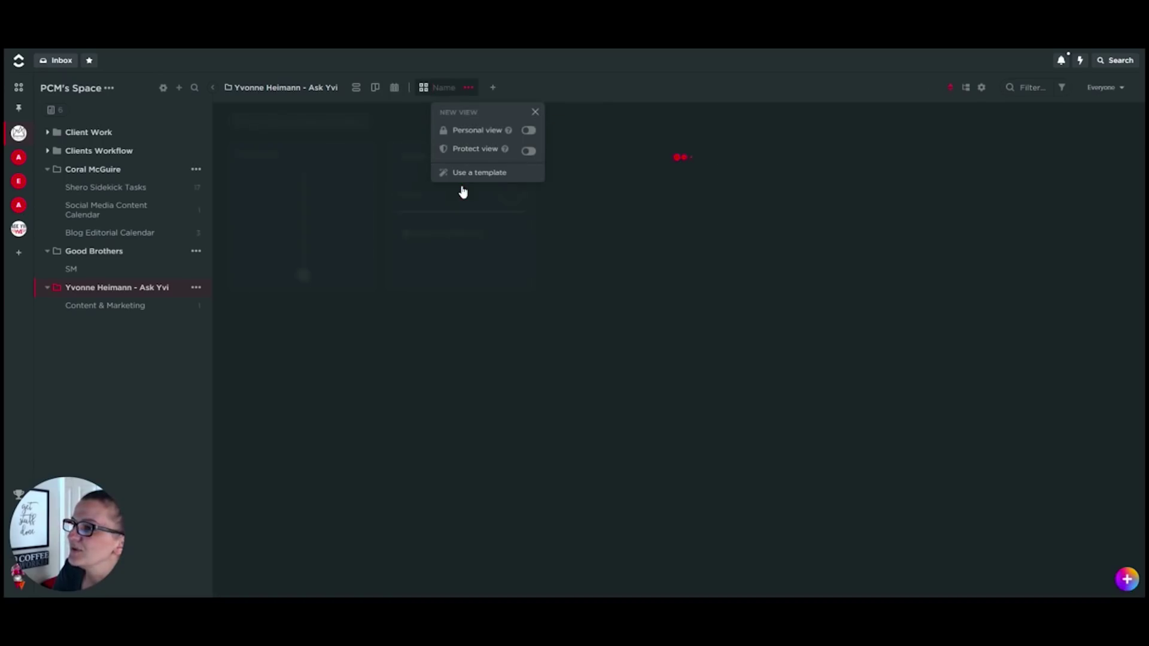
click(628, 197)
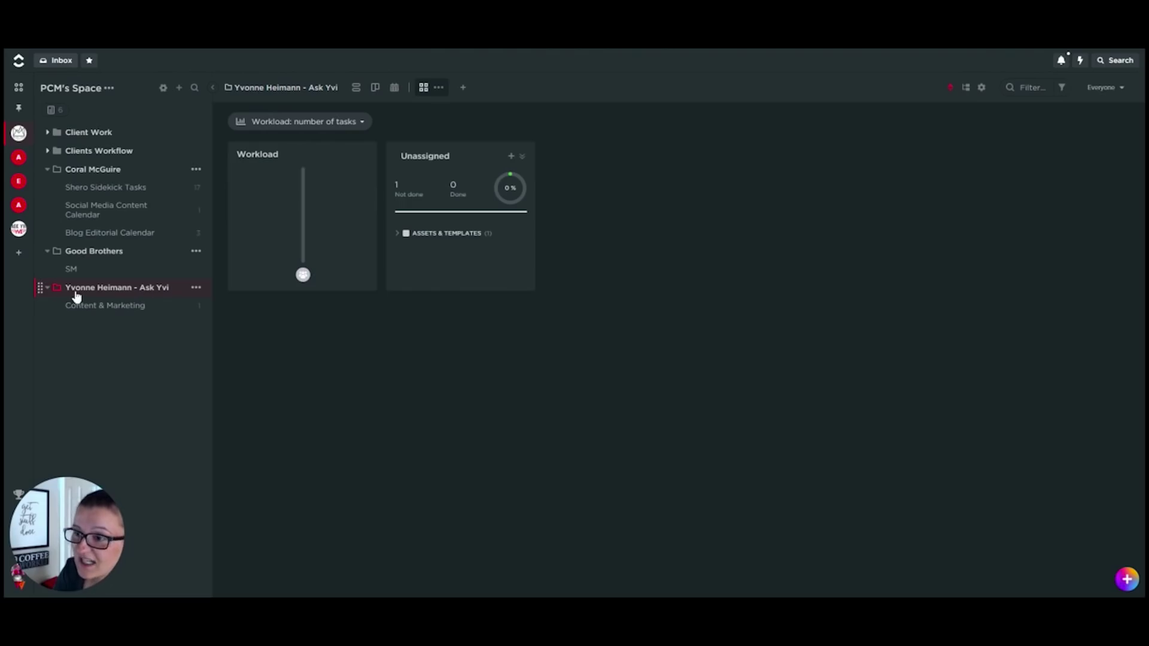
click(83, 94)
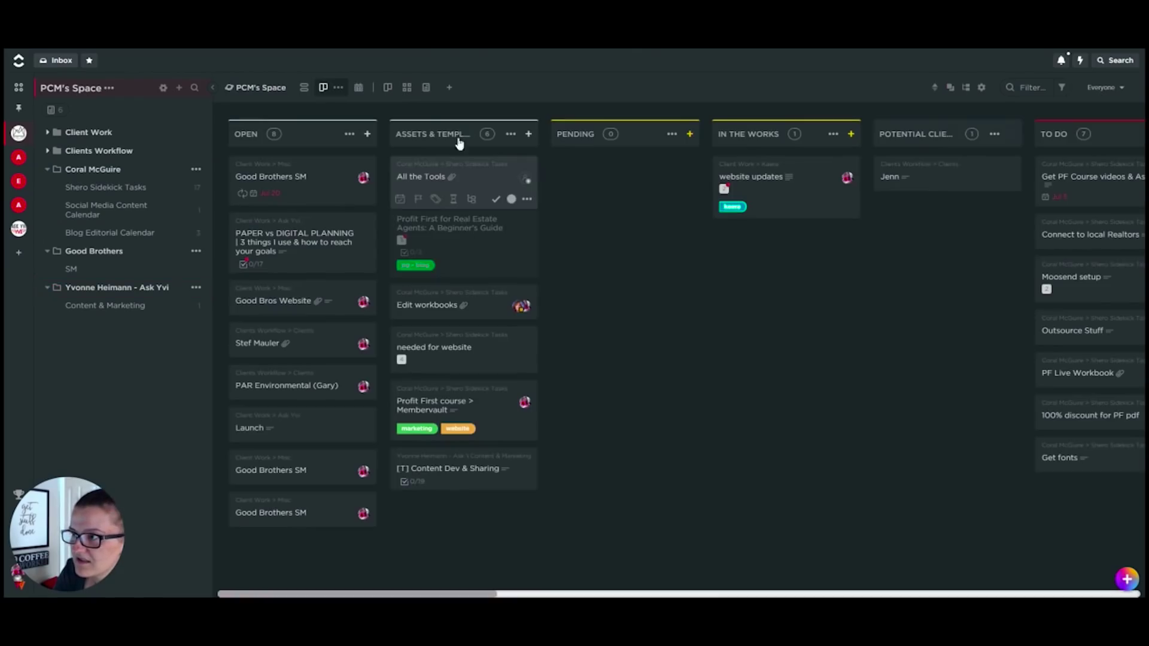
Add a Box view to PCM's Space counting tasks per assignee: 12 unassigned open, 34 yours
click(449, 88)
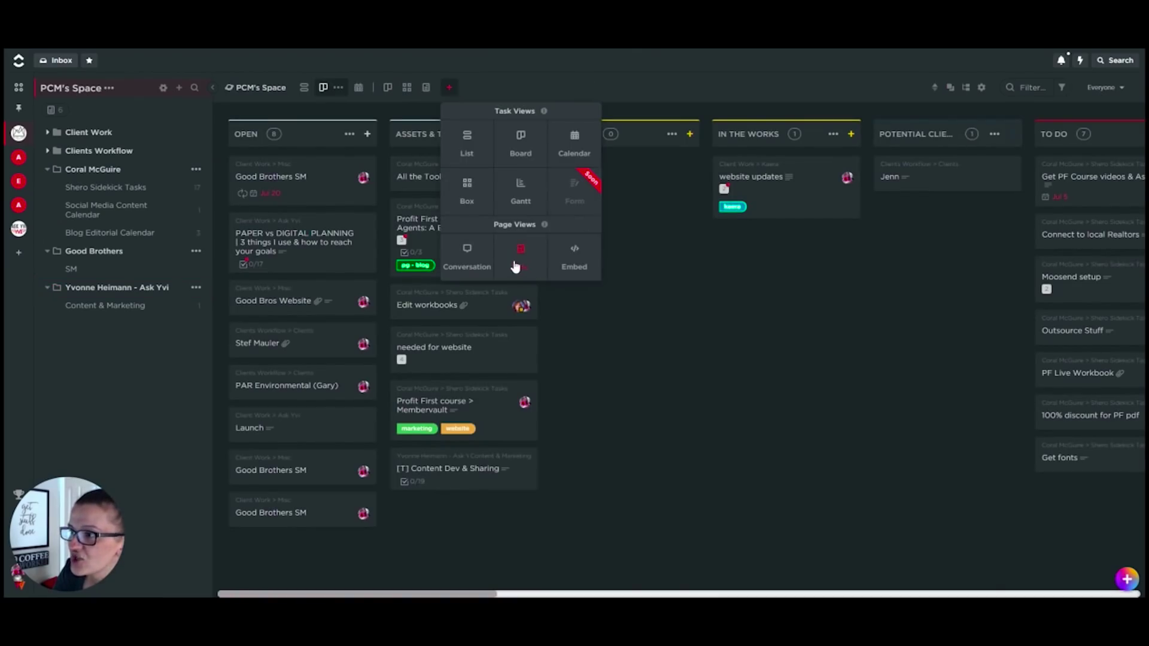
click(463, 204)
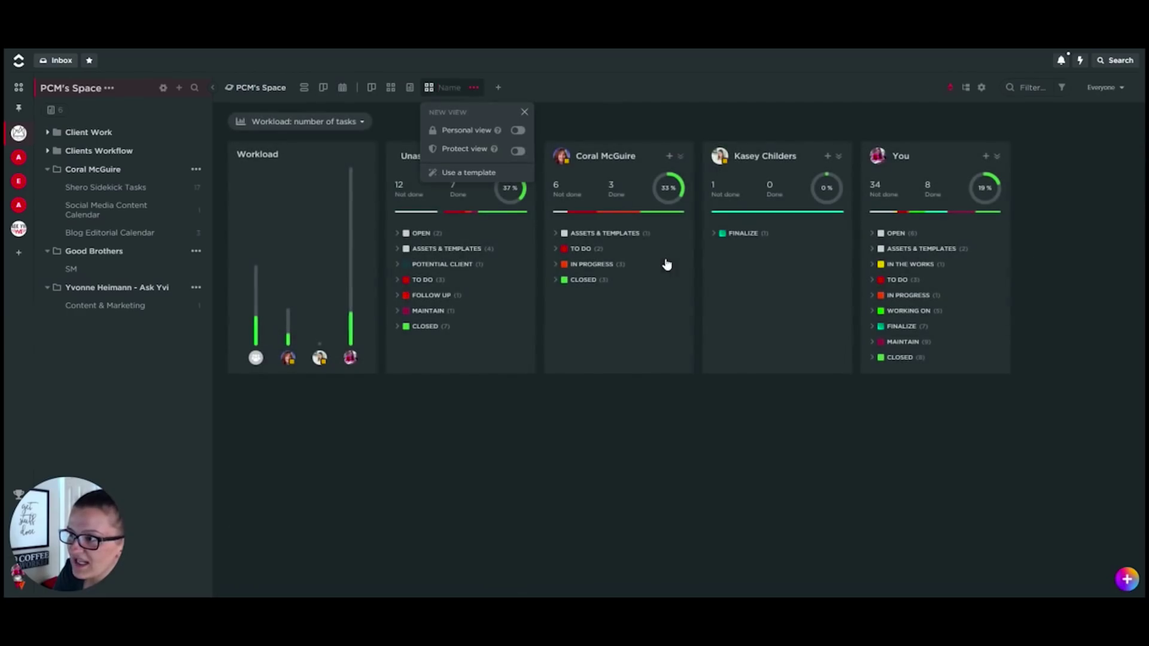
click(524, 112)
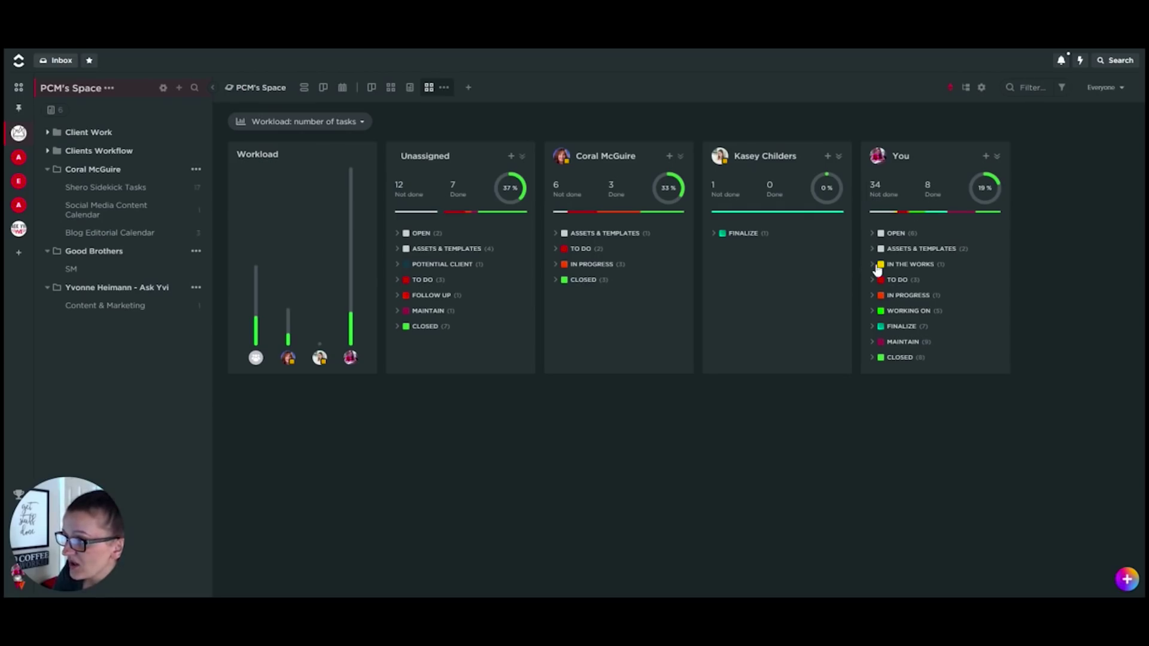
Expand and collapse your IN THE WORKS, WORKING ON and MAINTAIN task groups
click(873, 265)
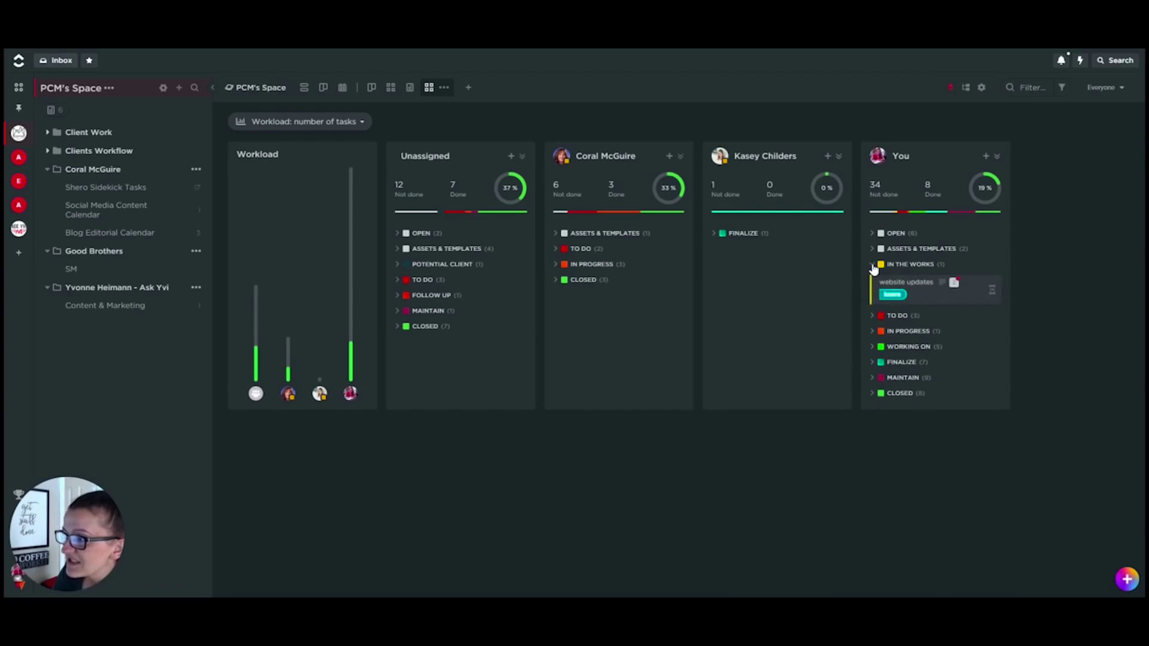
click(873, 265)
click(874, 312)
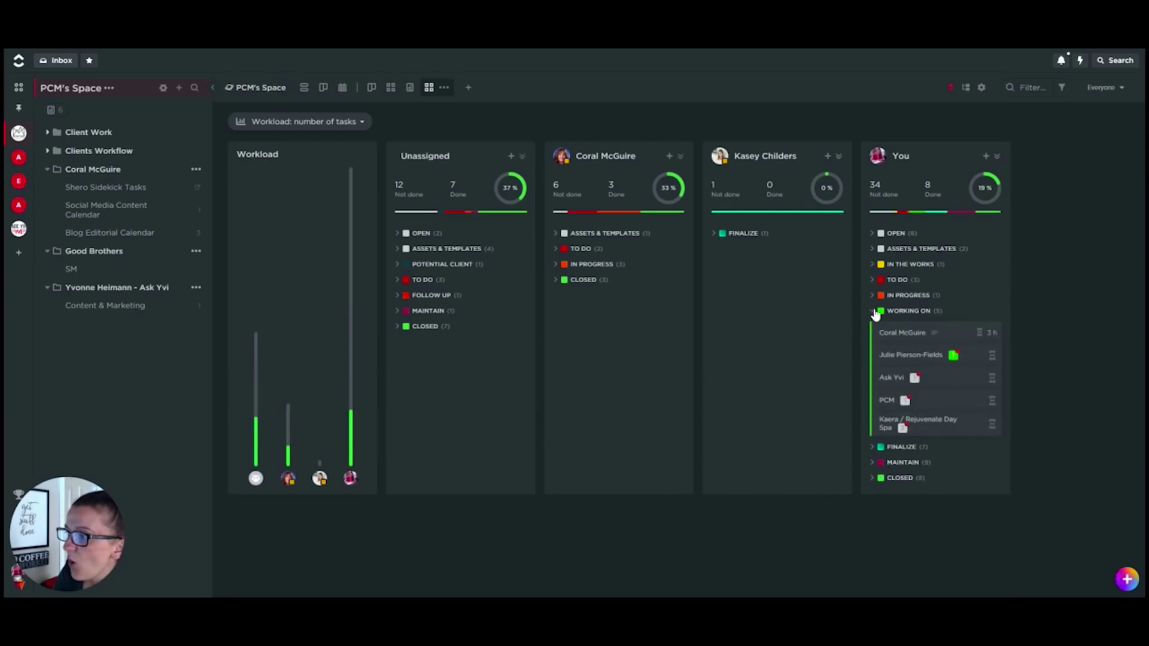
click(875, 312)
click(872, 344)
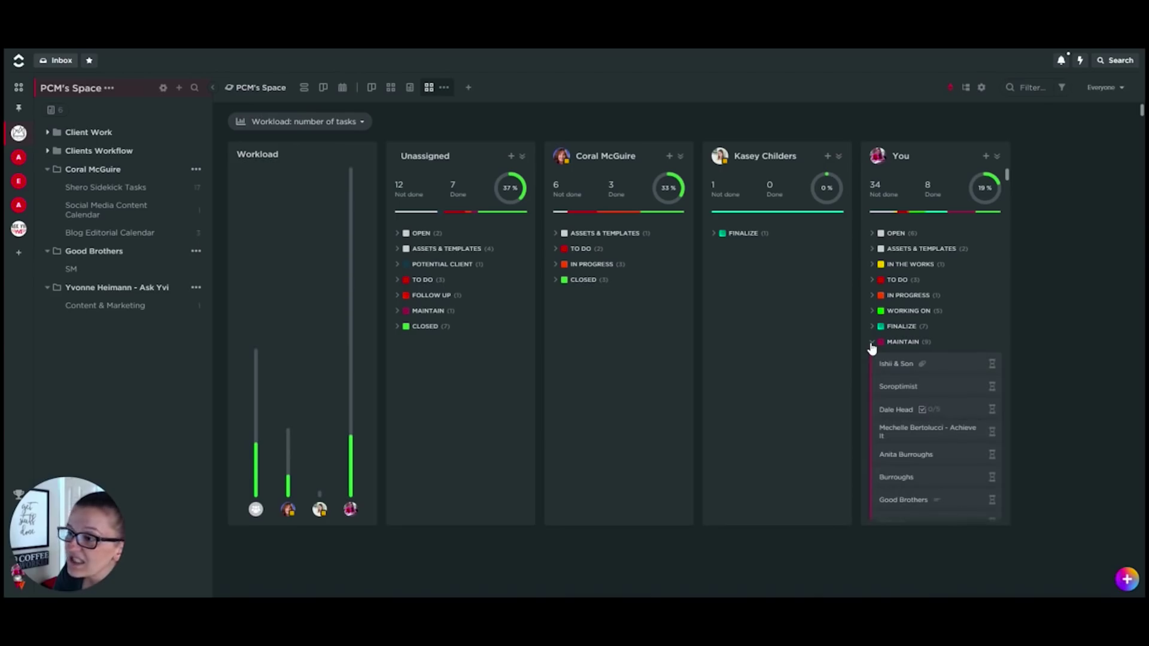
click(872, 347)
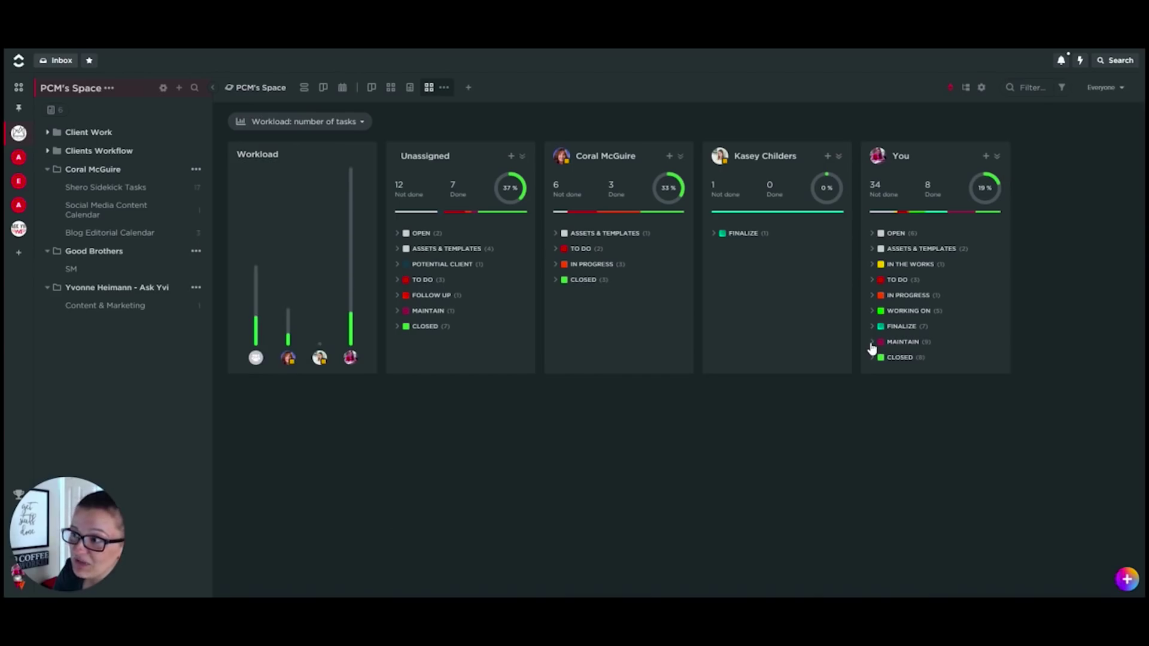
Expand the unassigned FOLLOW UP group and view the Orion AFF task
click(398, 298)
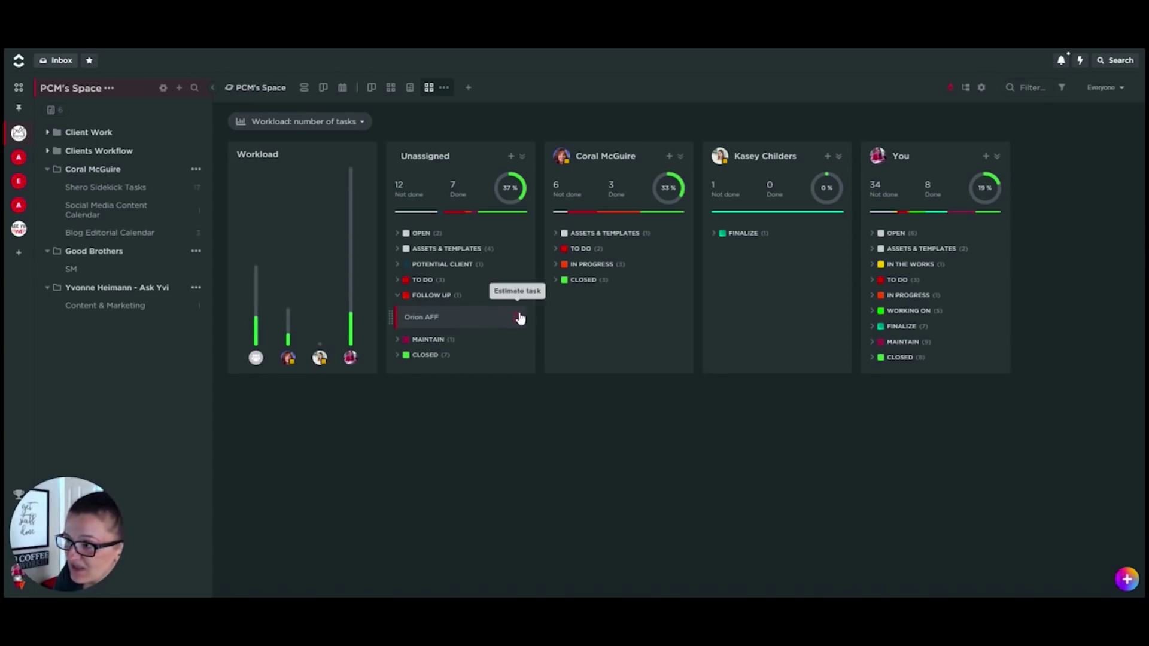
click(447, 323)
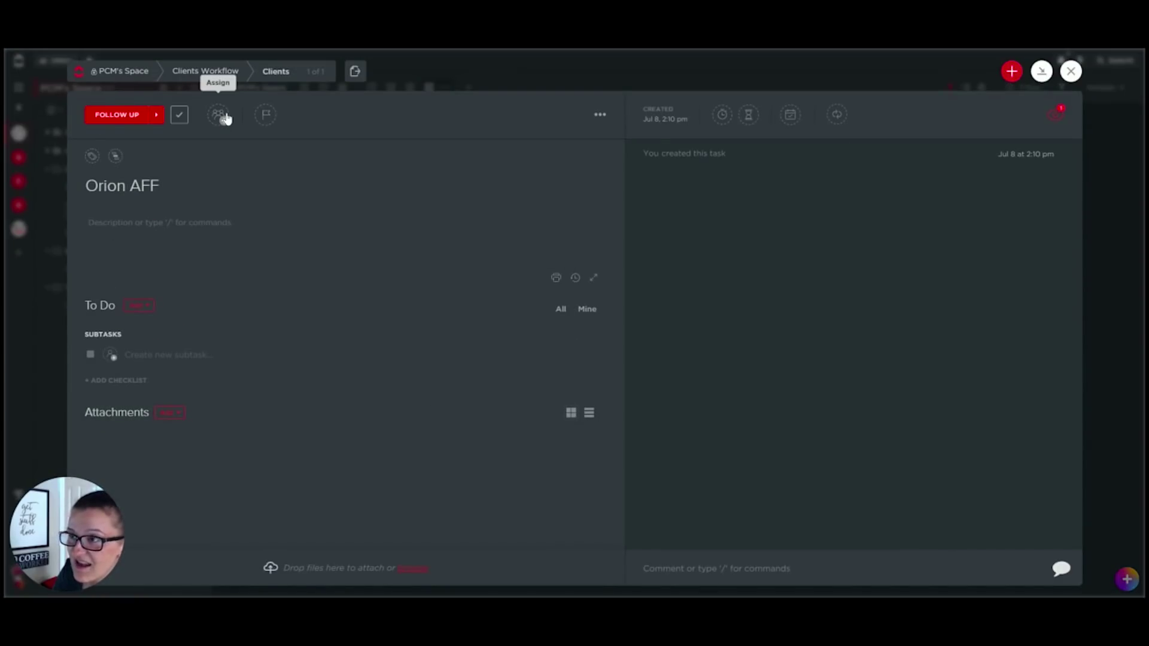
click(1071, 72)
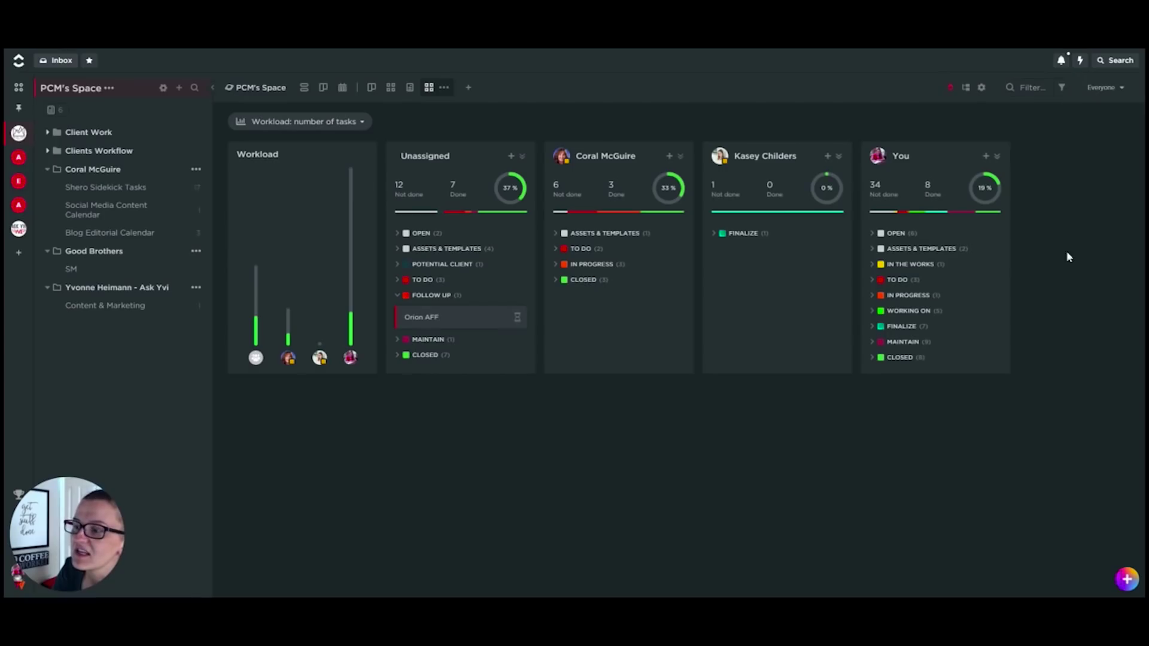